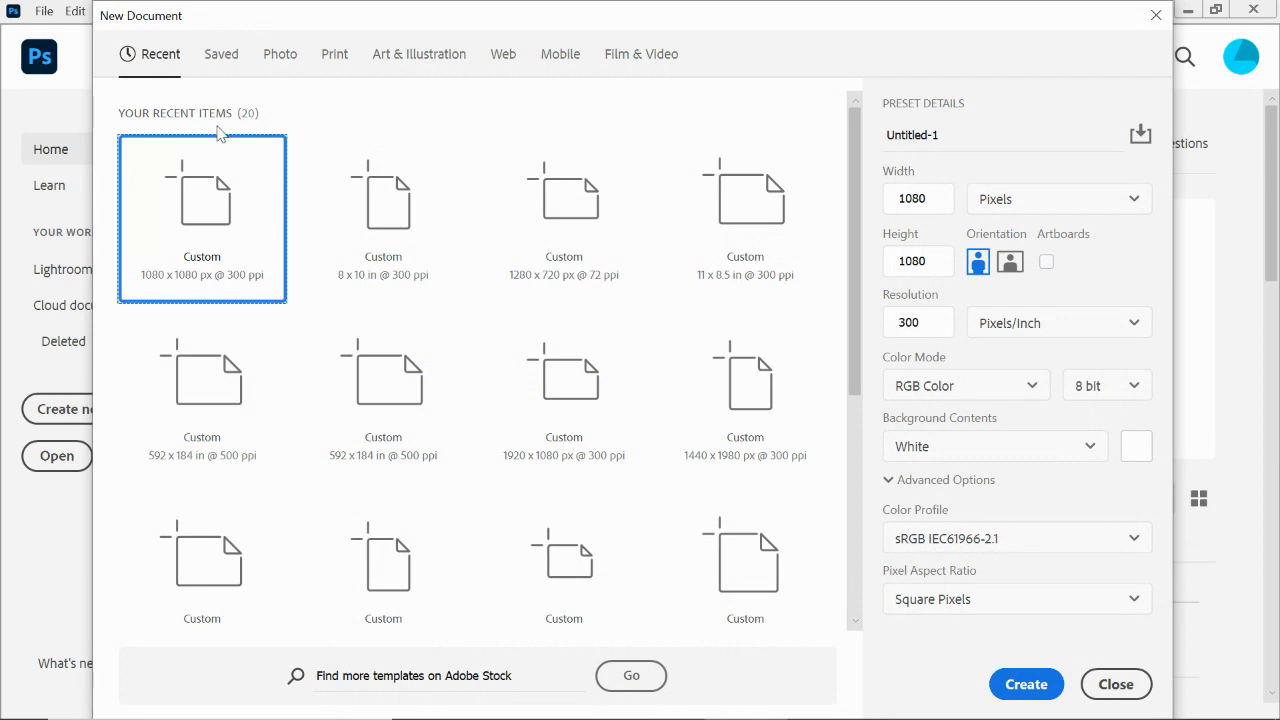
# Name the new document with the author's surname followed by "_selfiecolorwheel"
pyautogui.click(912, 135)
pyautogui.doubleClick(940, 137)
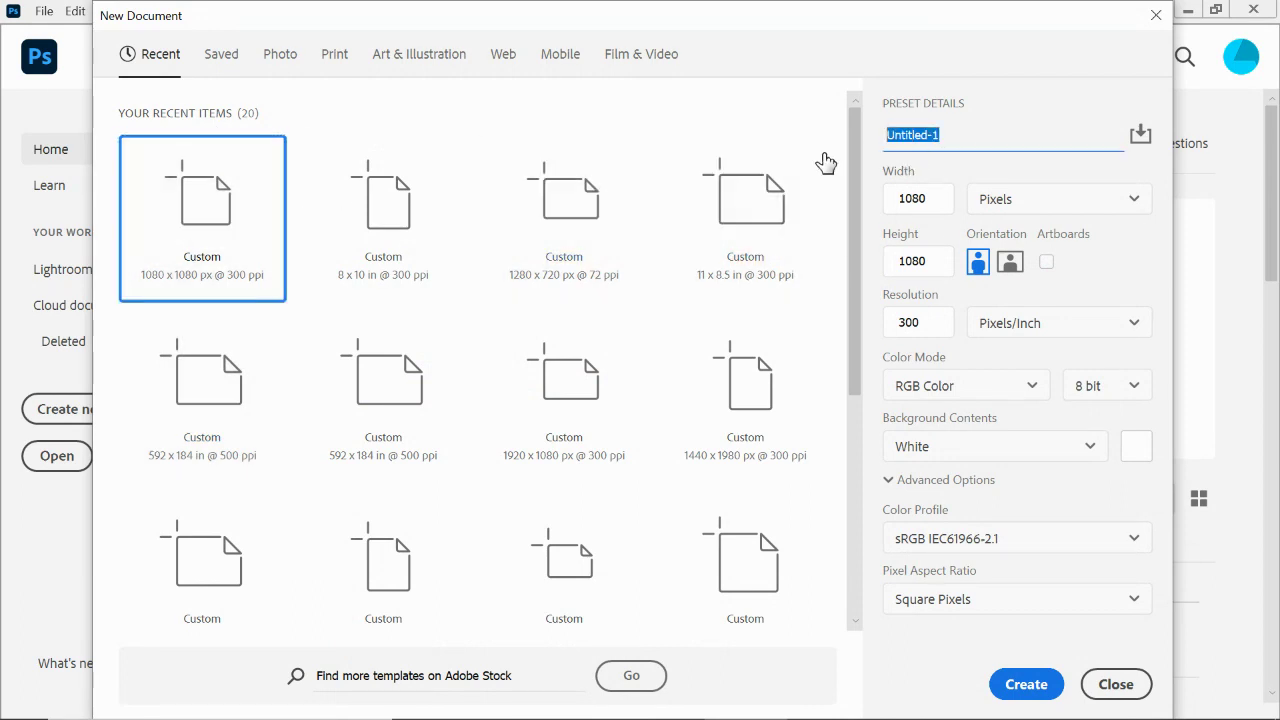
pyautogui.write('gratzl')
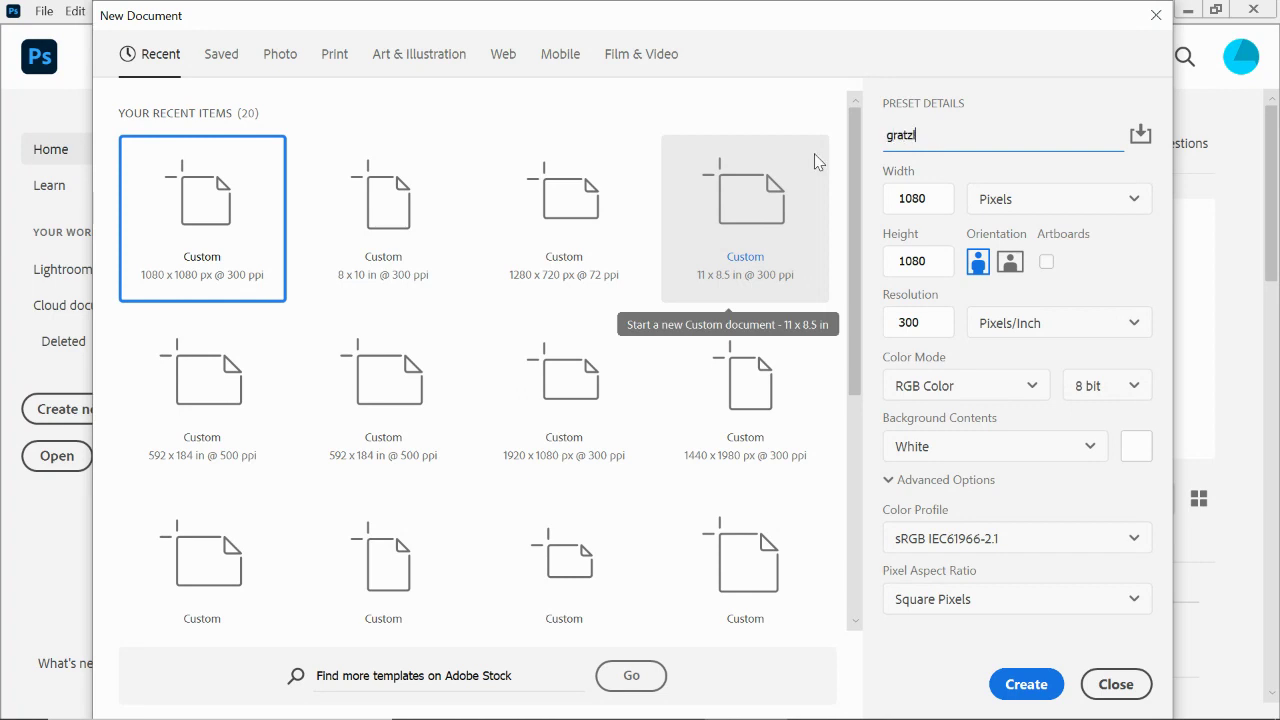
pyautogui.write('_selfiecolorwheel')
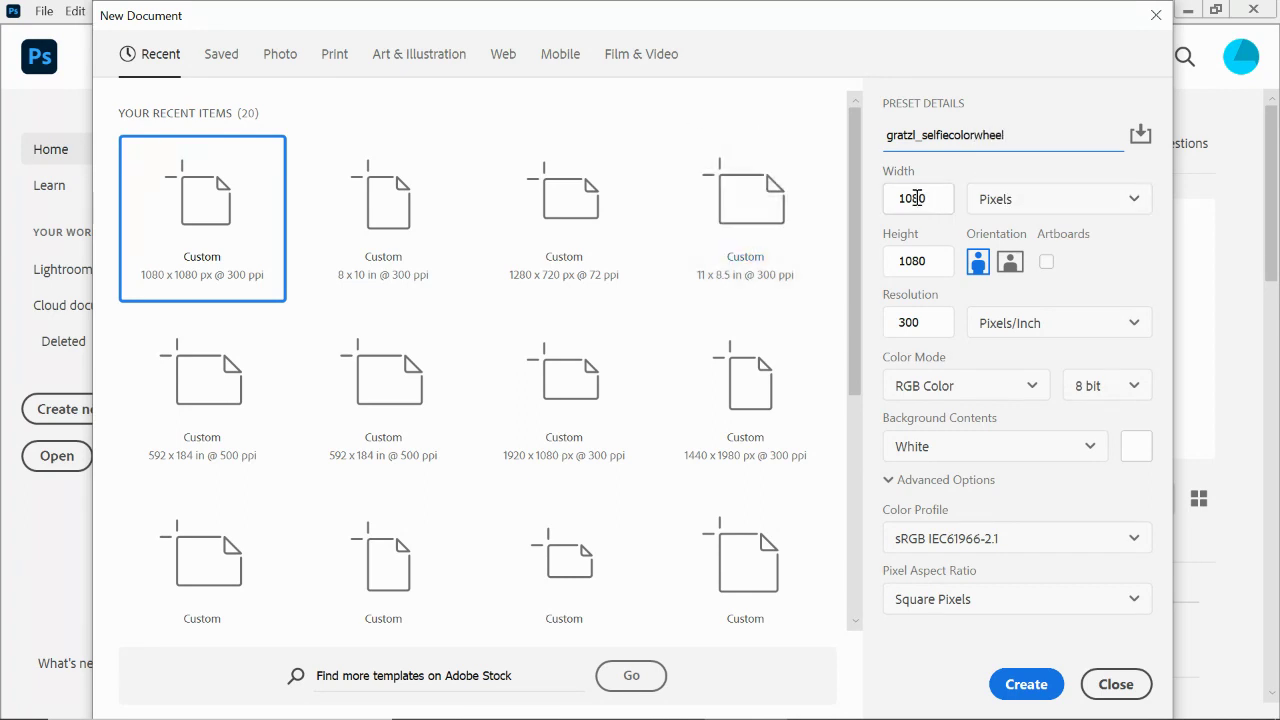
# Create the document at 1080 × 1080 pixels with a resolution of 72 pixels/inch in RGB Color mode
pyautogui.click(998, 201)
pyautogui.click(995, 250)
pyautogui.moveTo(922, 318); pyautogui.dragTo(884, 328)
pyautogui.write('72')
pyautogui.click(966, 354)
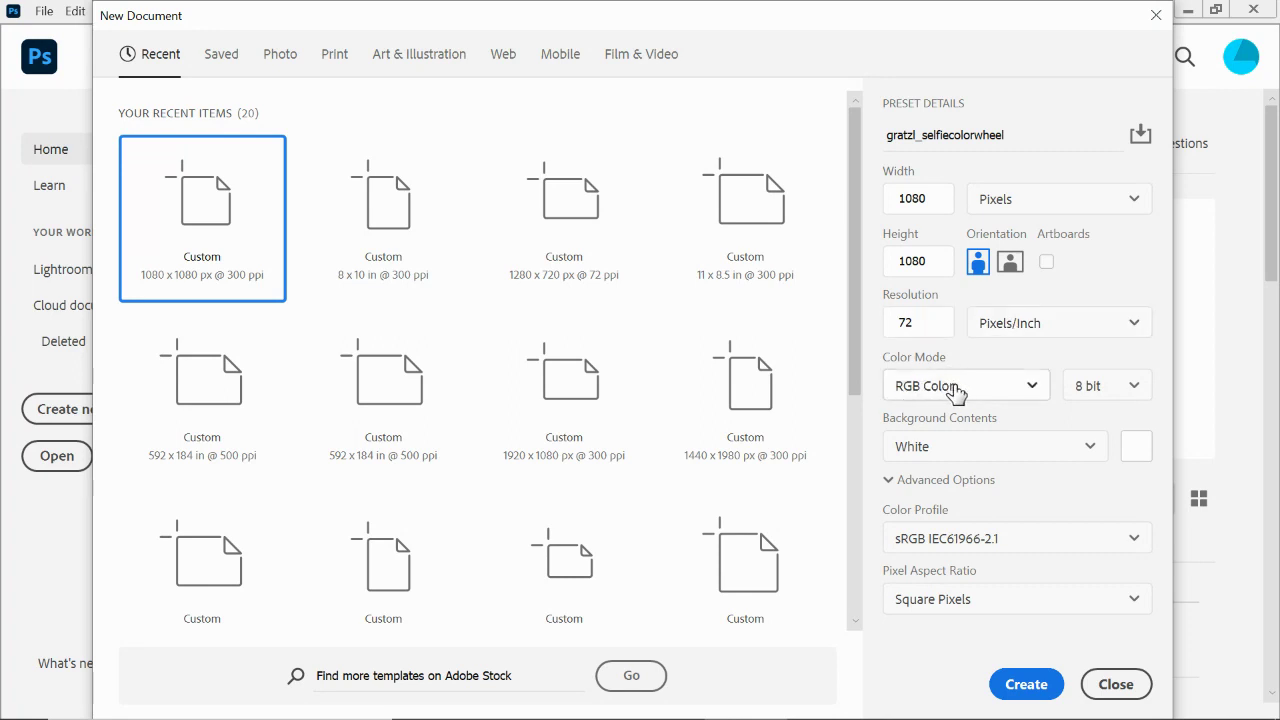
pyautogui.click(955, 388)
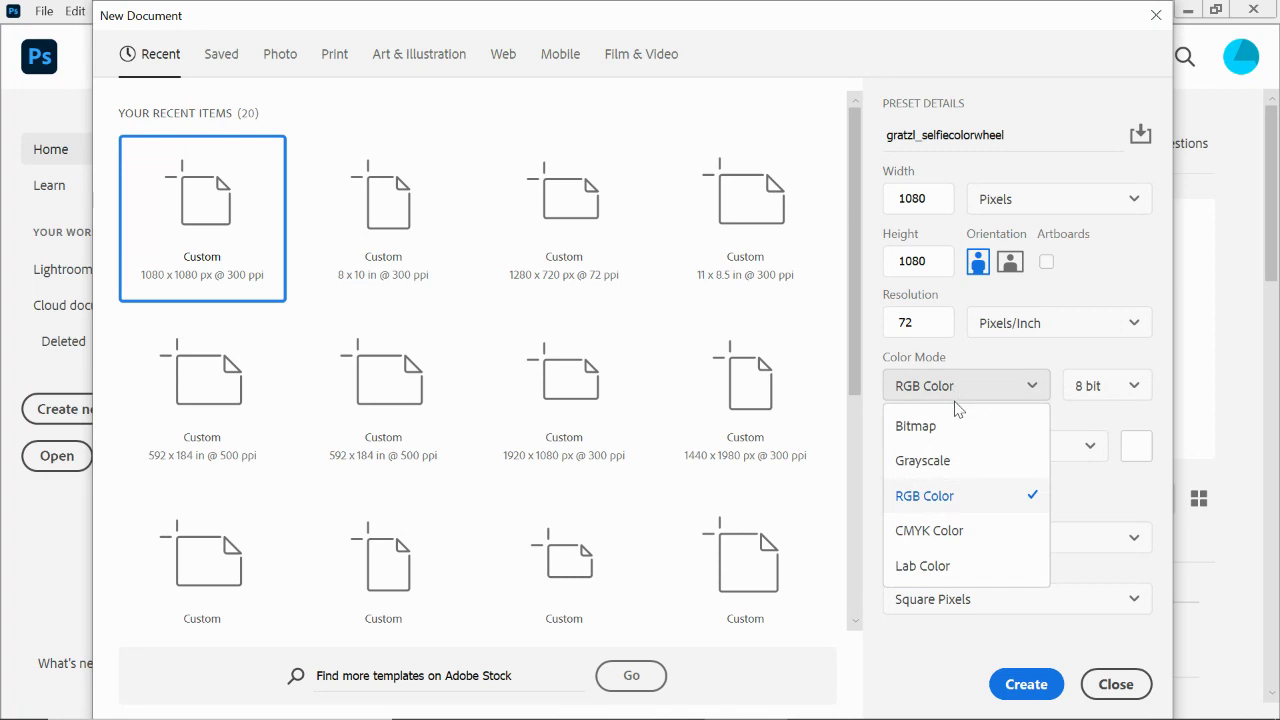
pyautogui.click(930, 497)
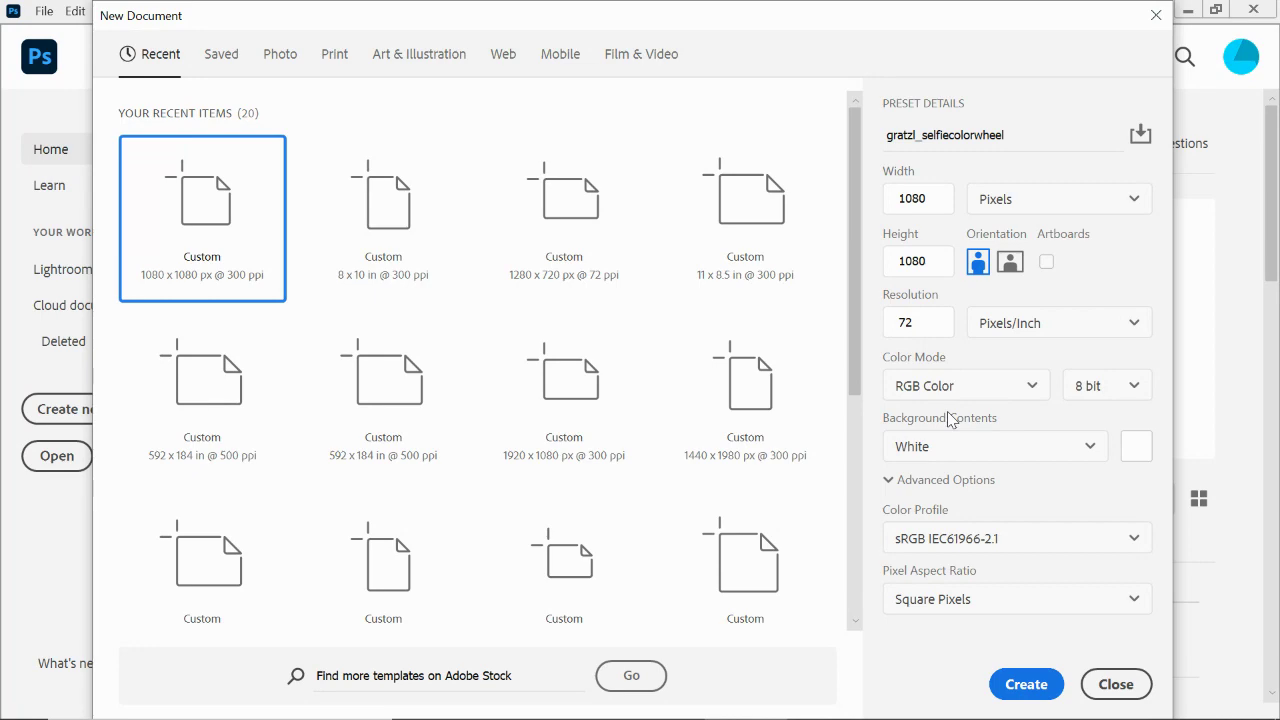
pyautogui.click(1027, 686)
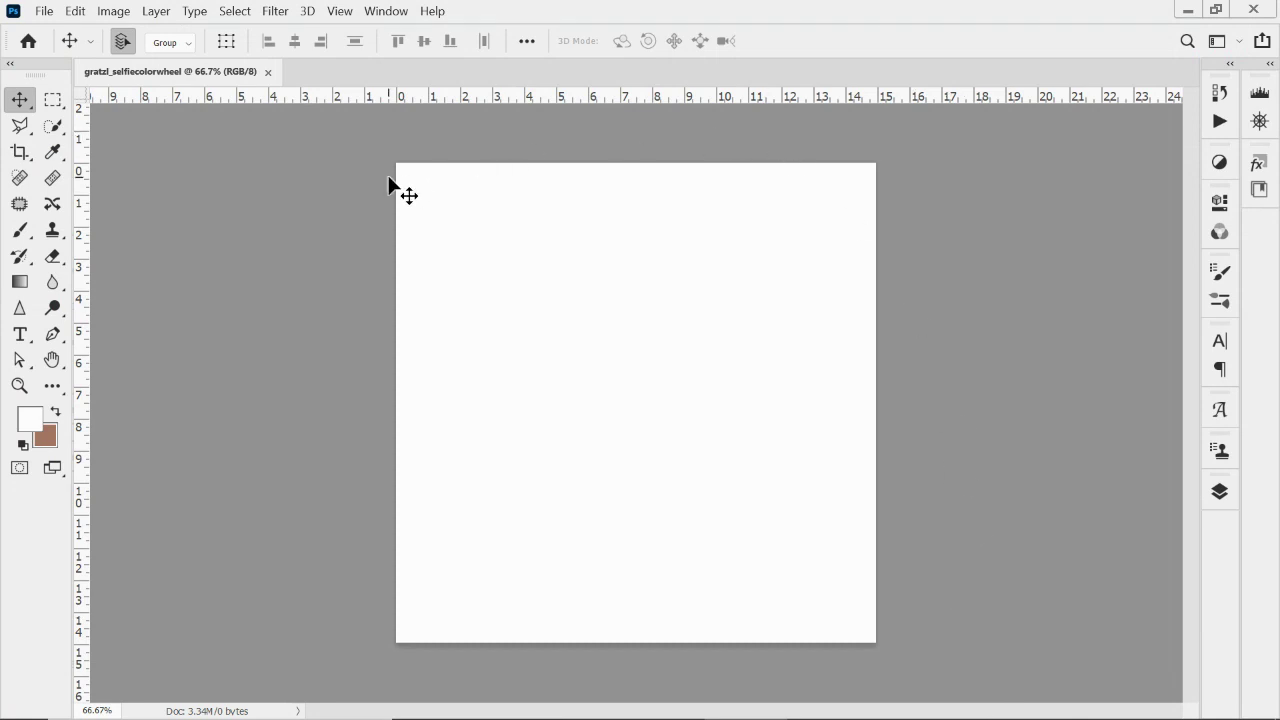
# Place the shoot photo numbered 002 as an embedded object, accepting its Camera Raw settings unchanged
pyautogui.click(46, 14)
pyautogui.click(46, 14)
pyautogui.click(46, 14)
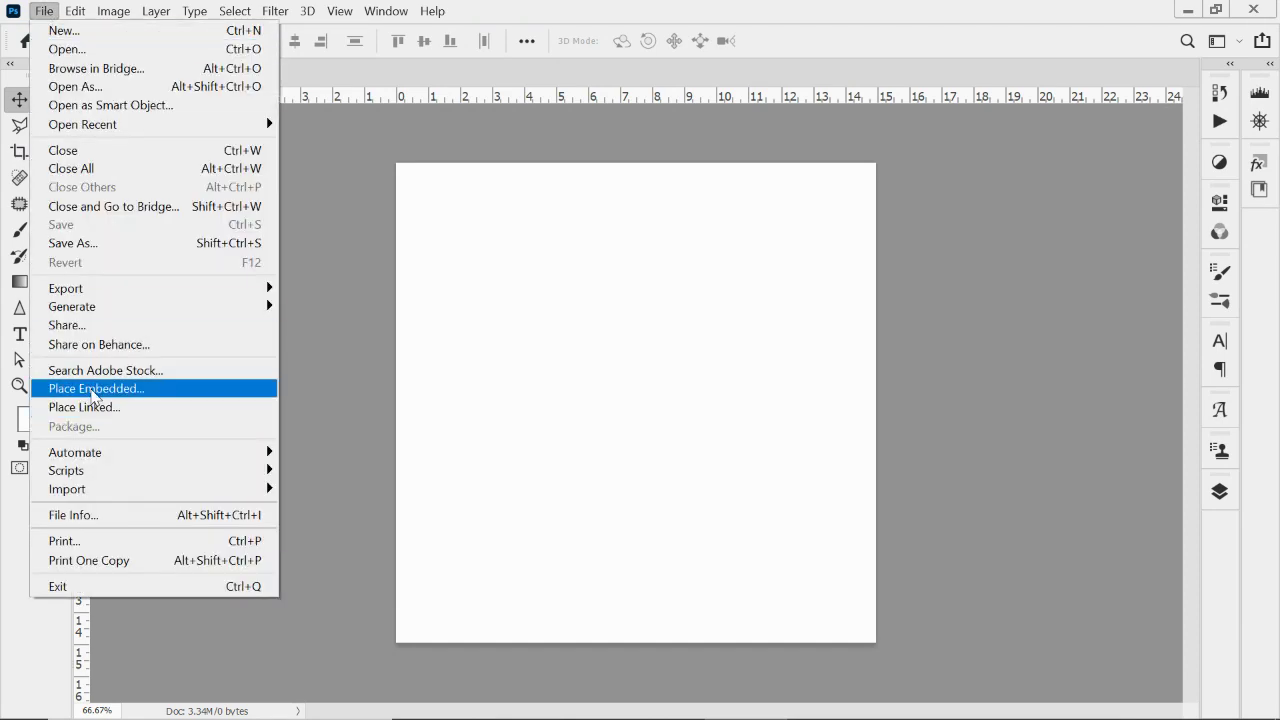
pyautogui.click(95, 397)
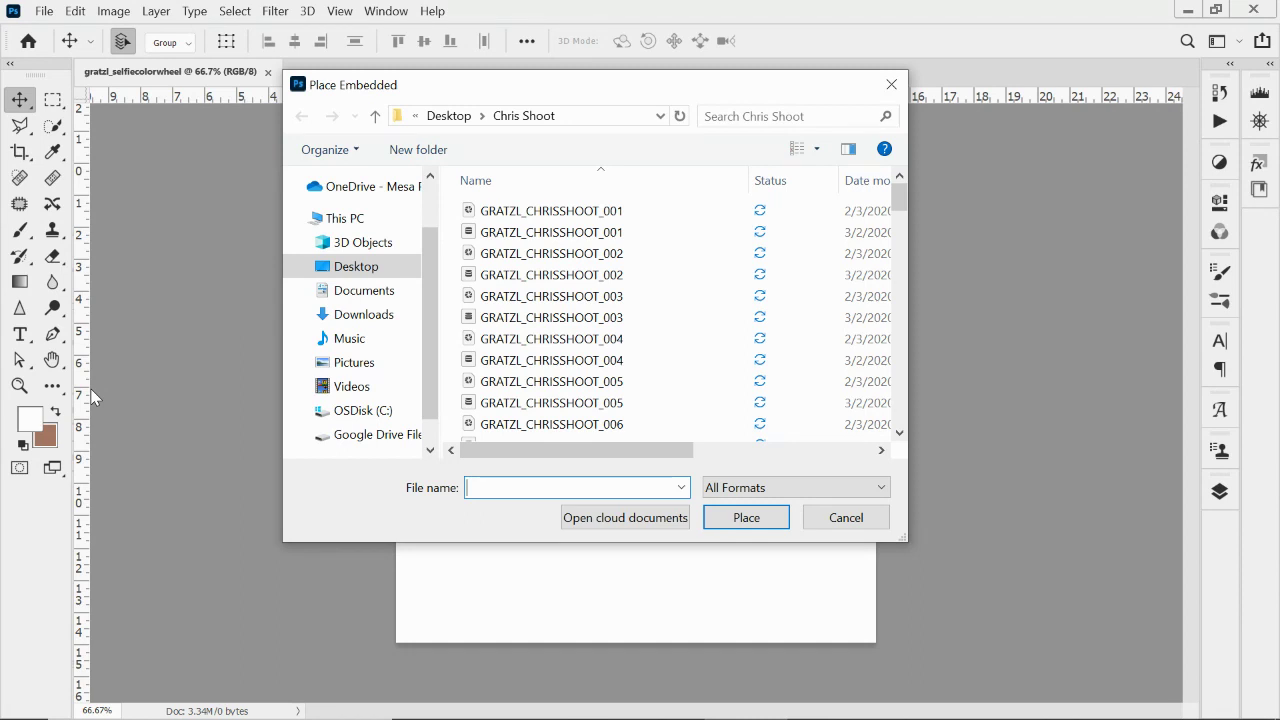
pyautogui.click(520, 254)
pyautogui.click(745, 517)
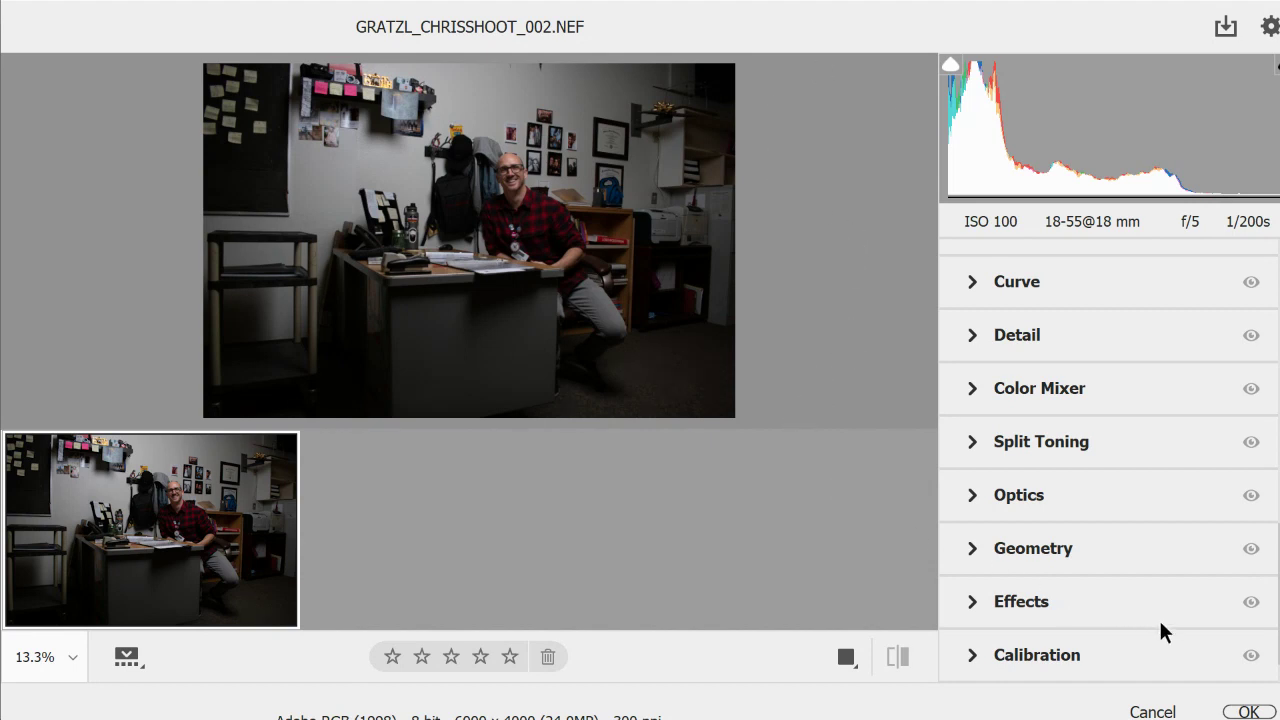
pyautogui.click(1248, 712)
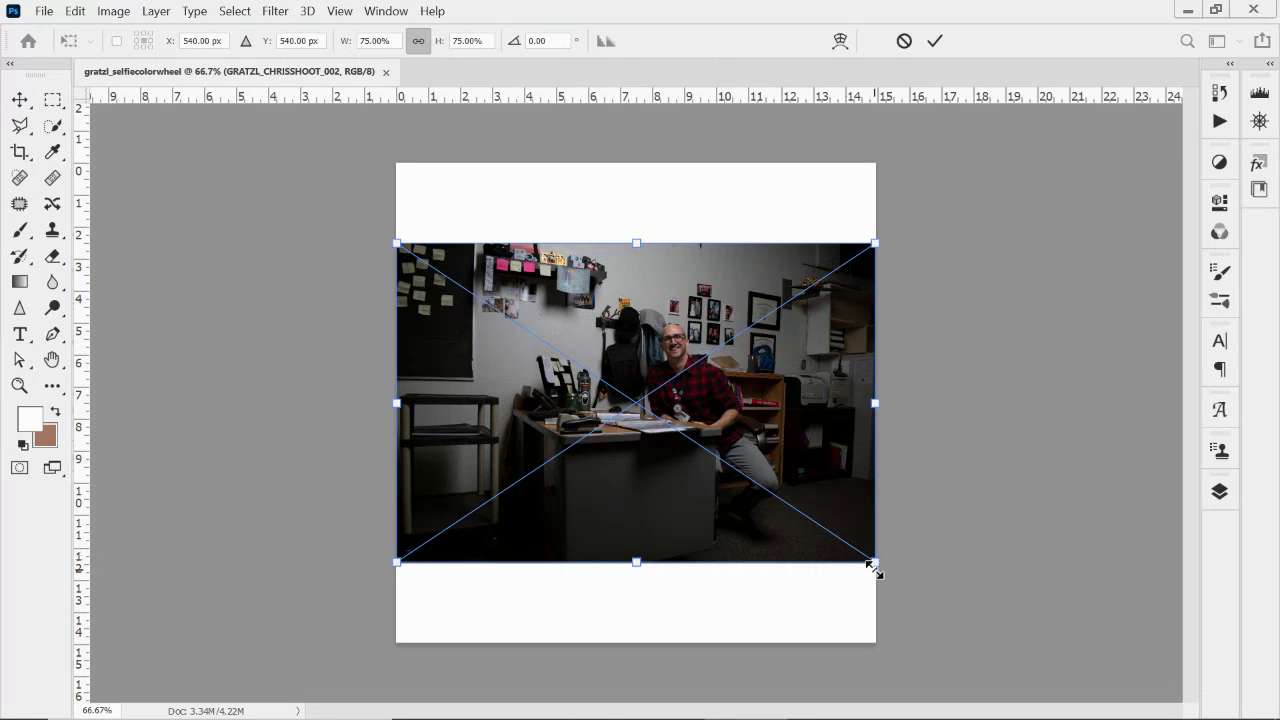
# Scale the placed photo to about 22% and position it centered near the canvas's upper edge, then commit the placement
pyautogui.moveTo(876, 565); pyautogui.dragTo(549, 349)
pyautogui.moveTo(484, 298); pyautogui.dragTo(697, 266)
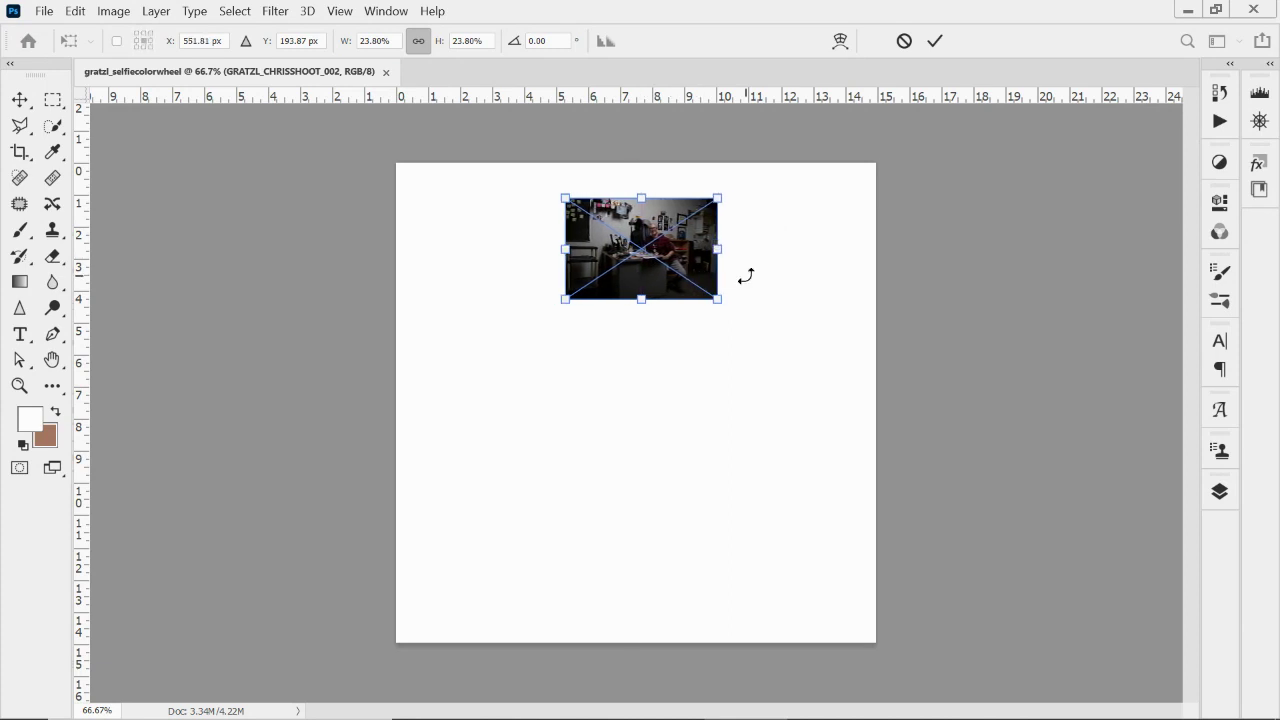
pyautogui.moveTo(717, 299)
pyautogui.mouseDown()
pyautogui.moveTo(786, 344)
pyautogui.moveTo(709, 293)
pyautogui.mouseUp()
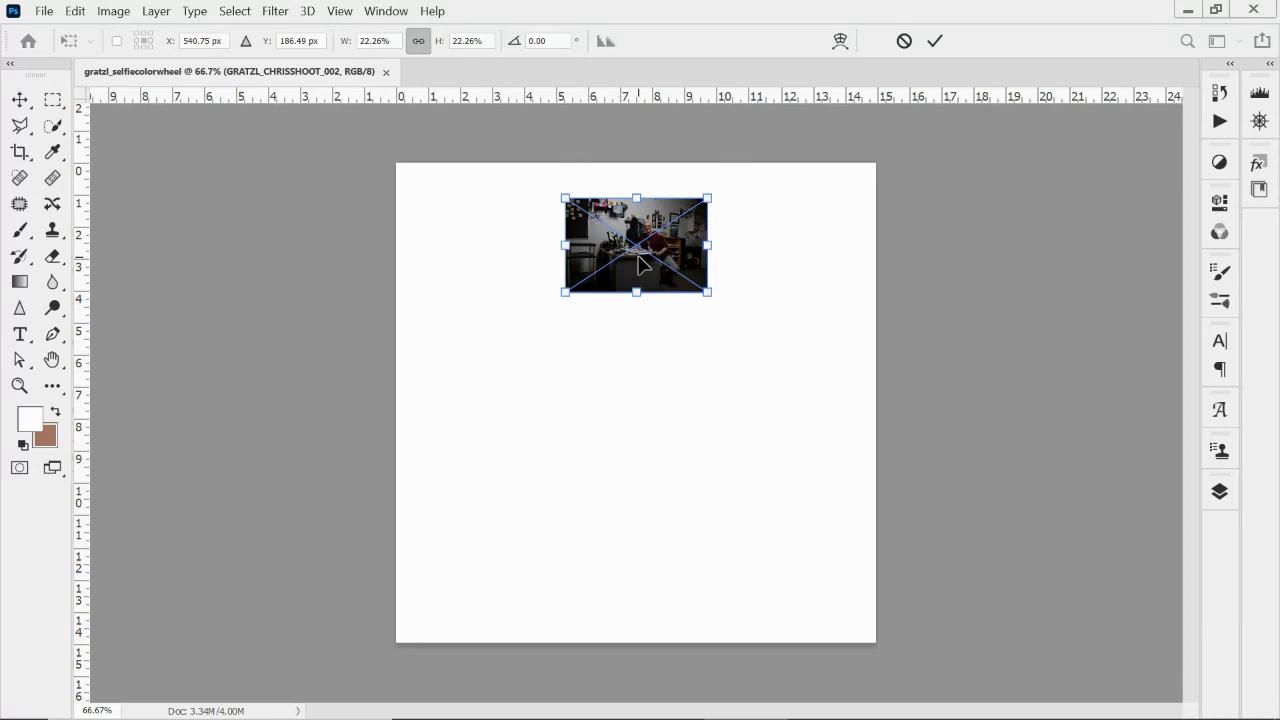
pyautogui.click(936, 42)
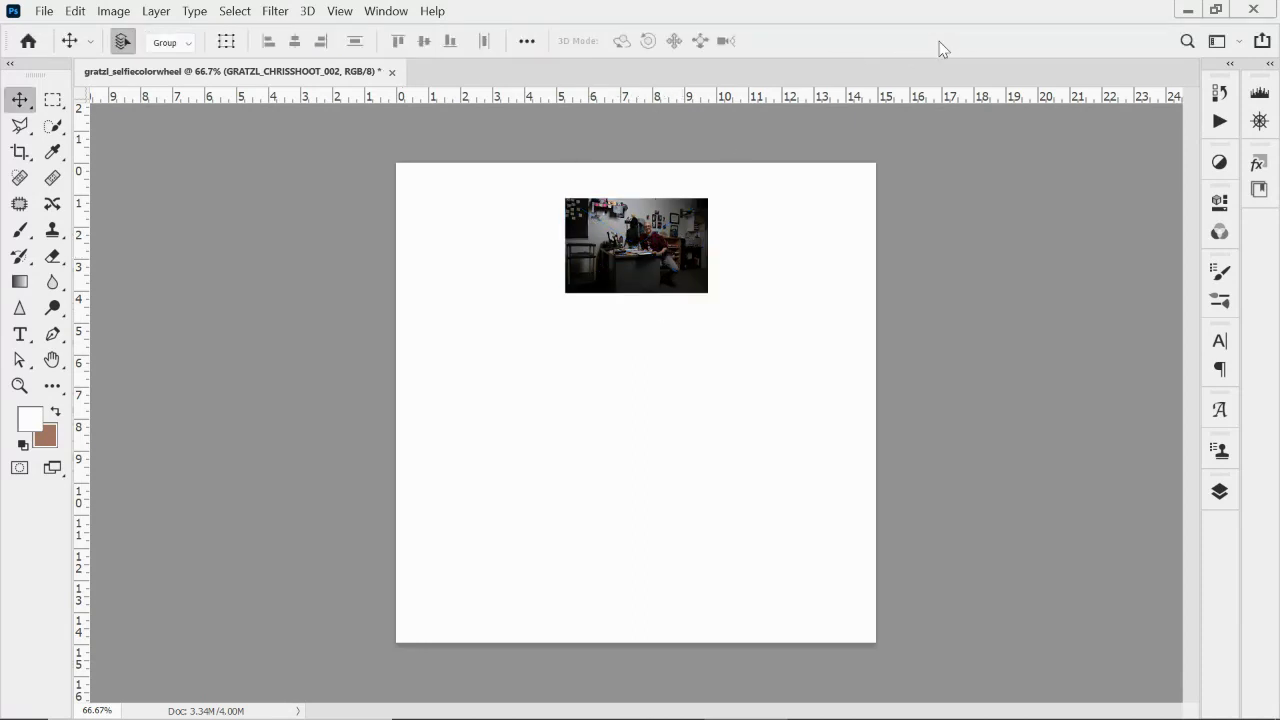
pyautogui.click(77, 14)
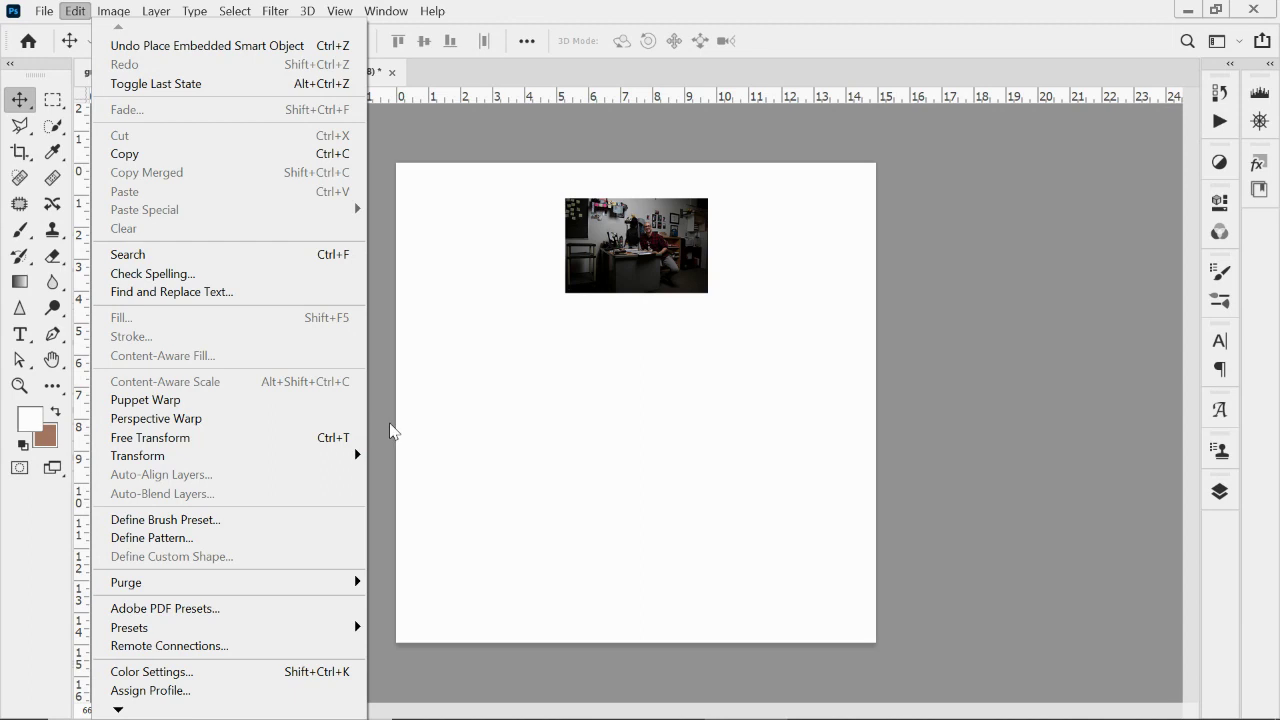
pyautogui.click(446, 437)
pyautogui.hotkey('ctrl', 't')
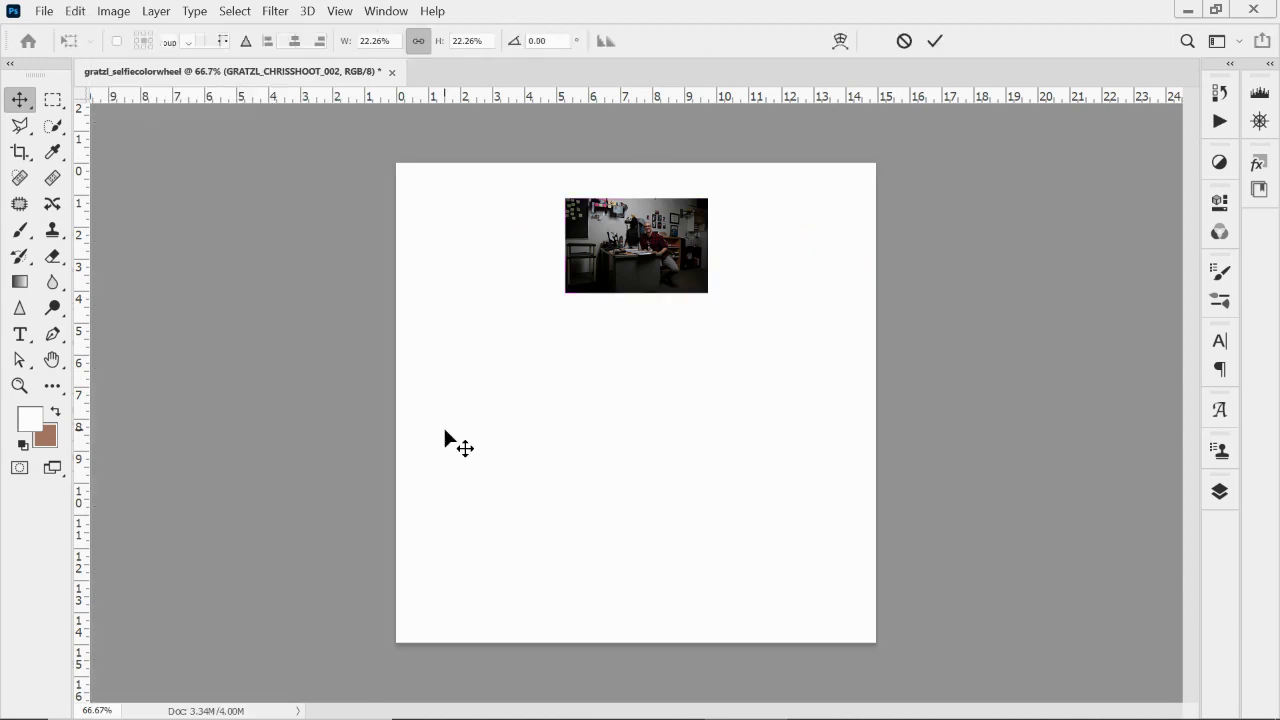
pyautogui.click(934, 44)
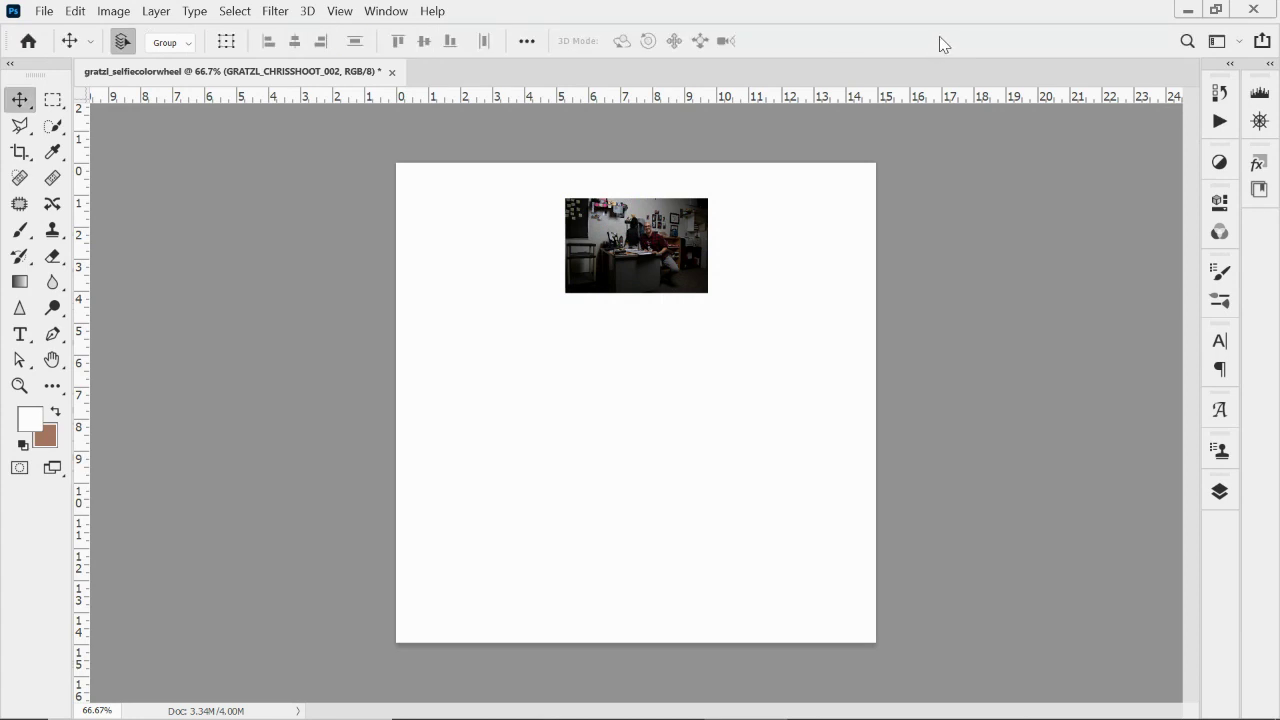
# Add a Color Balance adjustment layer above the photo and shift its midtones toward yellow to -34
pyautogui.hotkey('ctrl', 's')
pyautogui.click(1219, 492)
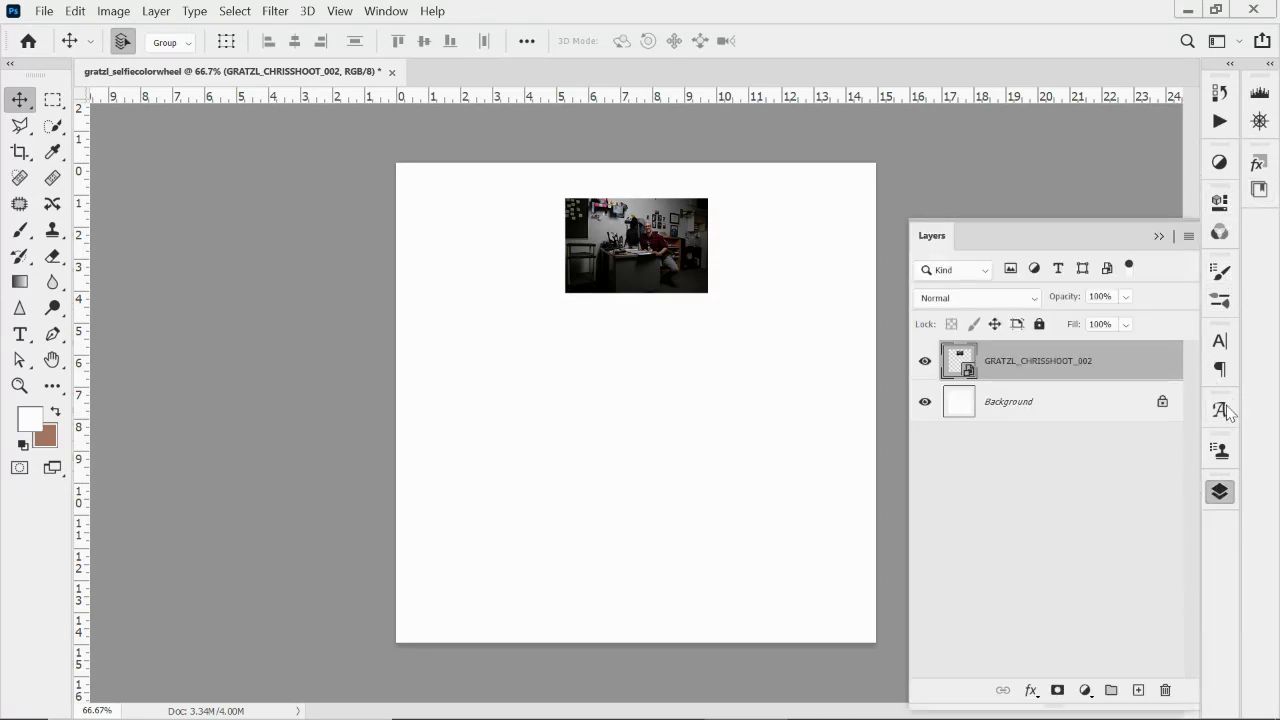
pyautogui.click(381, 13)
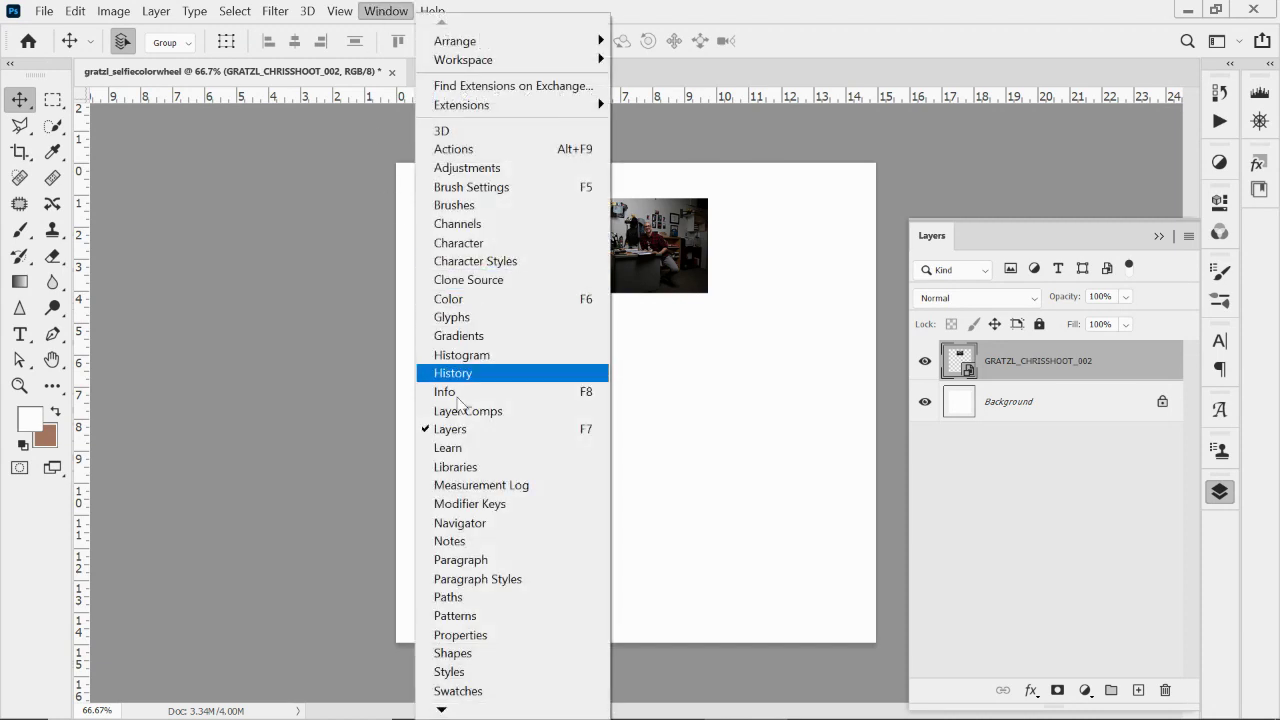
pyautogui.click(989, 174)
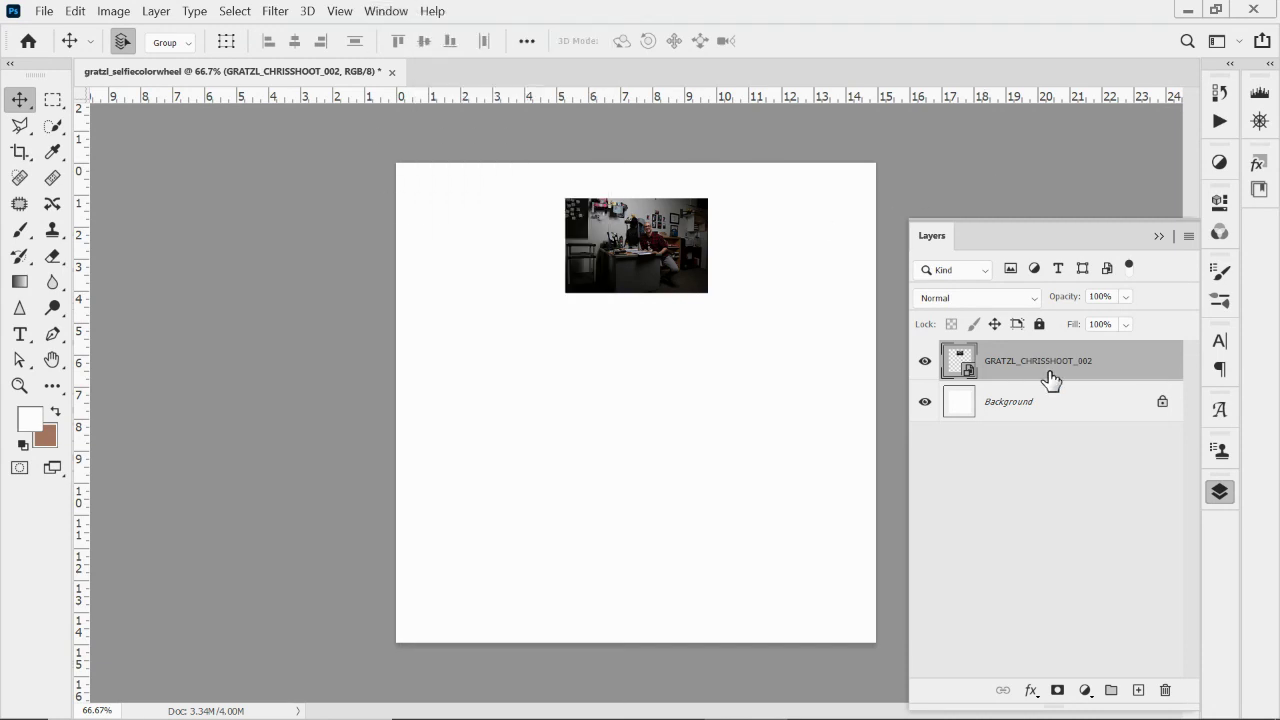
pyautogui.click(1085, 692)
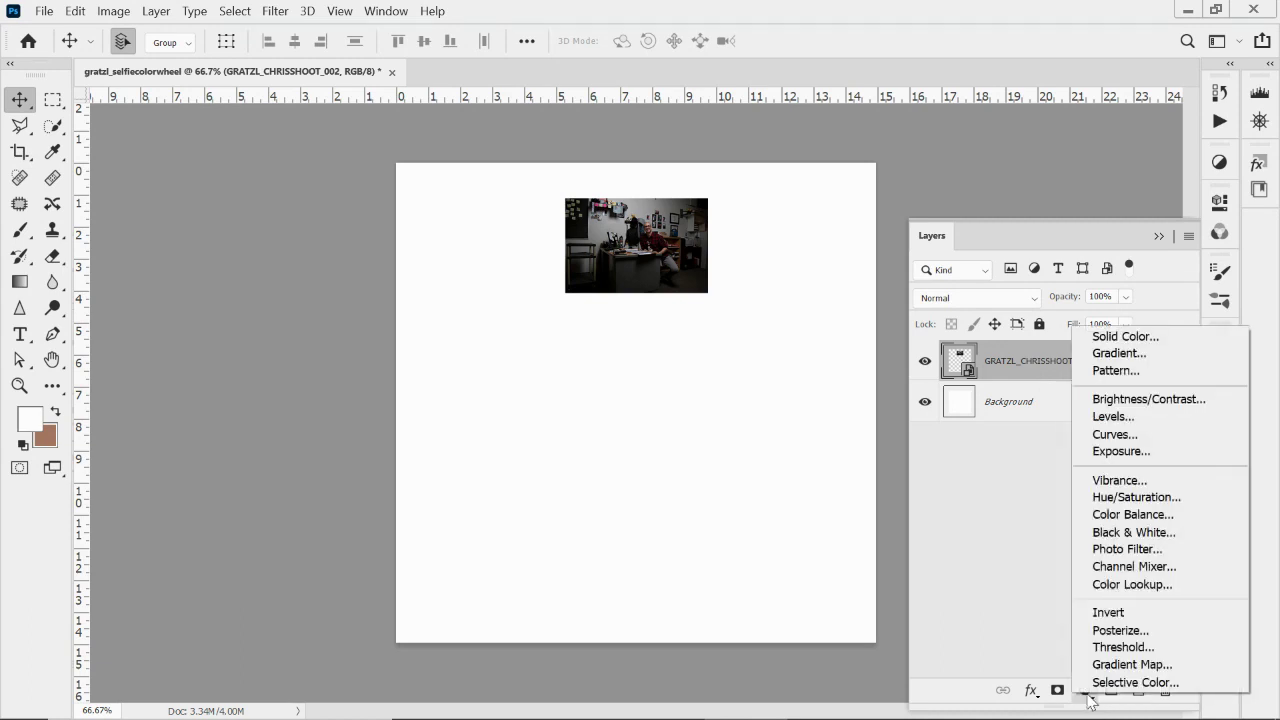
pyautogui.click(1118, 516)
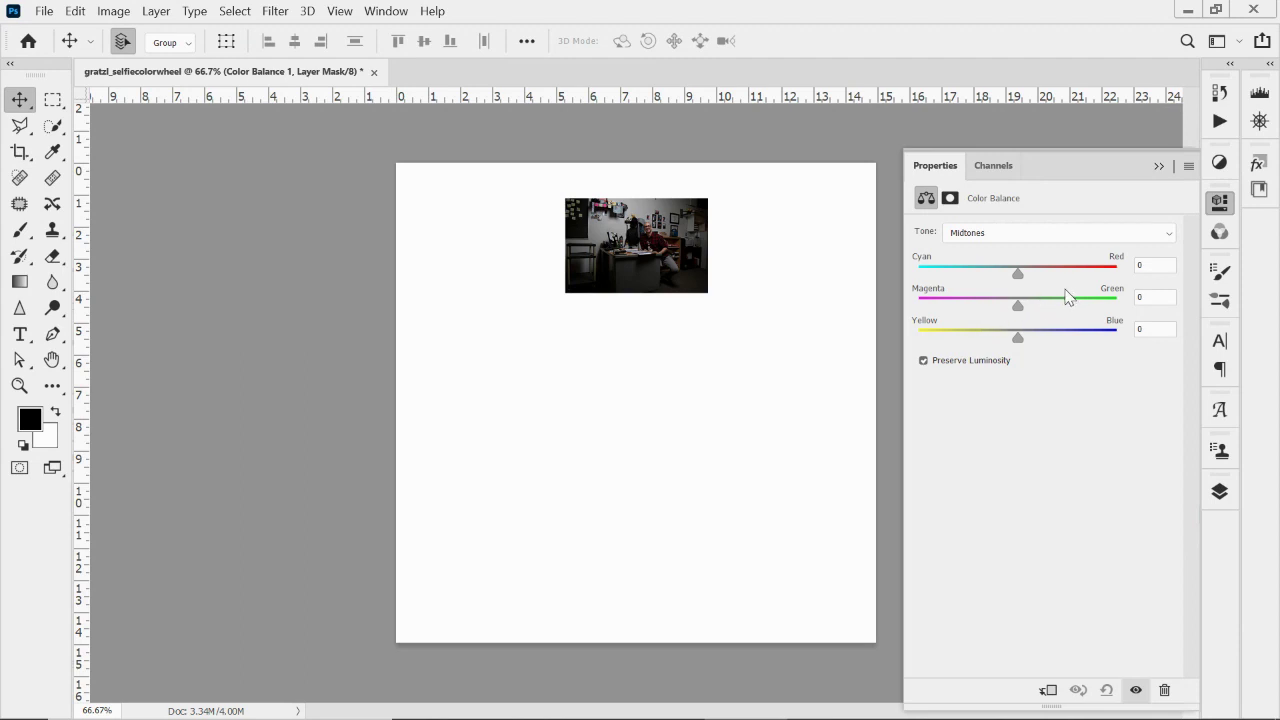
pyautogui.click(1016, 336)
pyautogui.moveTo(1016, 342); pyautogui.dragTo(984, 336)
# Float the Layers panel beside the canvas and show the Color Balance properties alongside it
pyautogui.click(1219, 492)
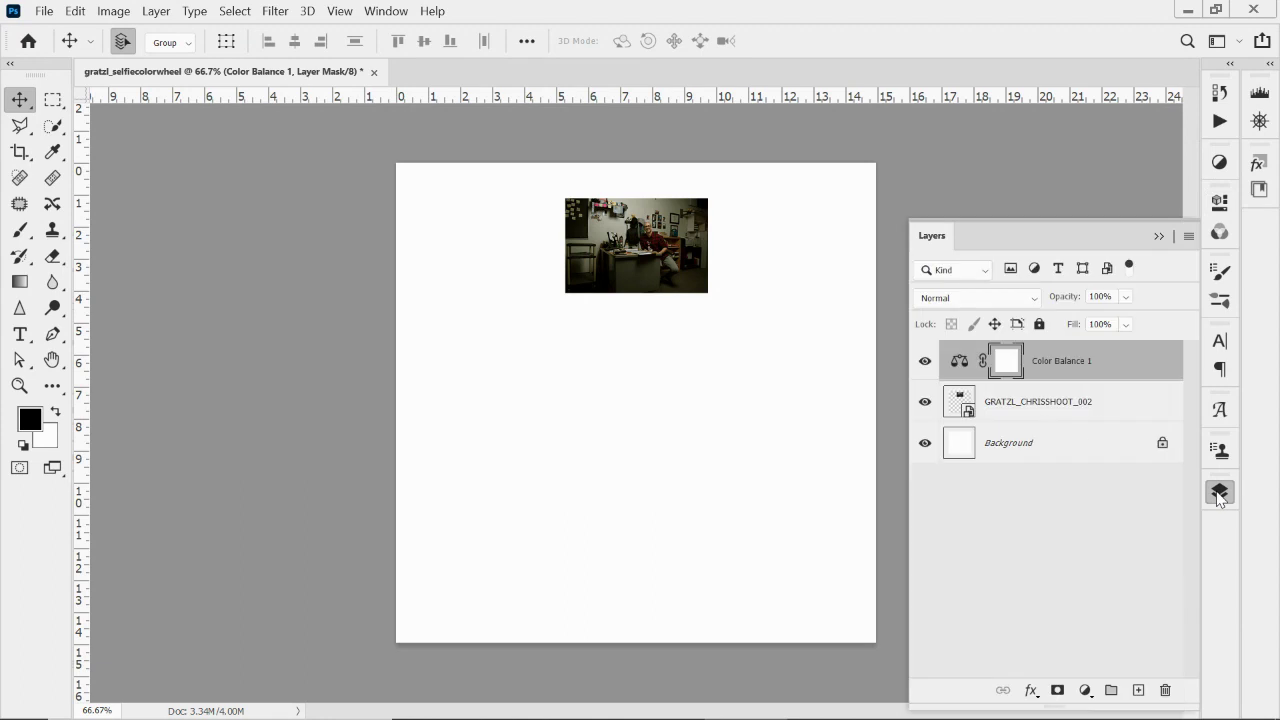
pyautogui.moveTo(928, 237); pyautogui.dragTo(115, 165)
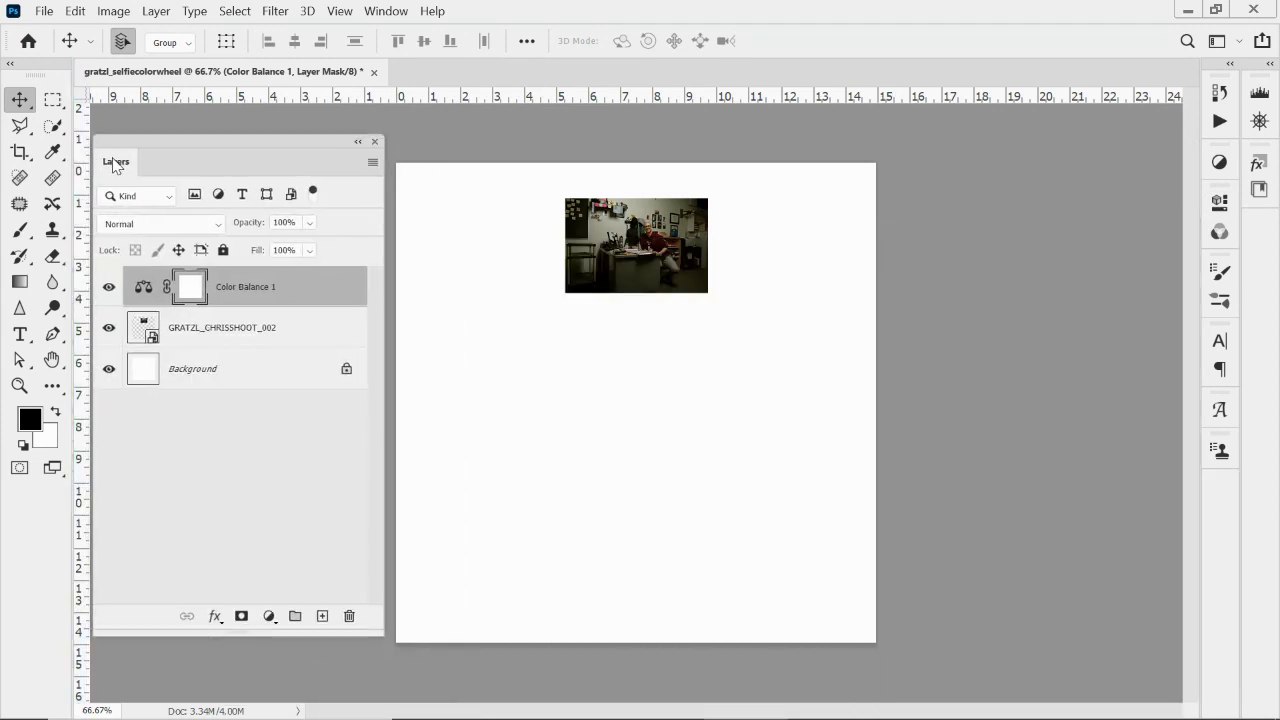
pyautogui.click(1219, 202)
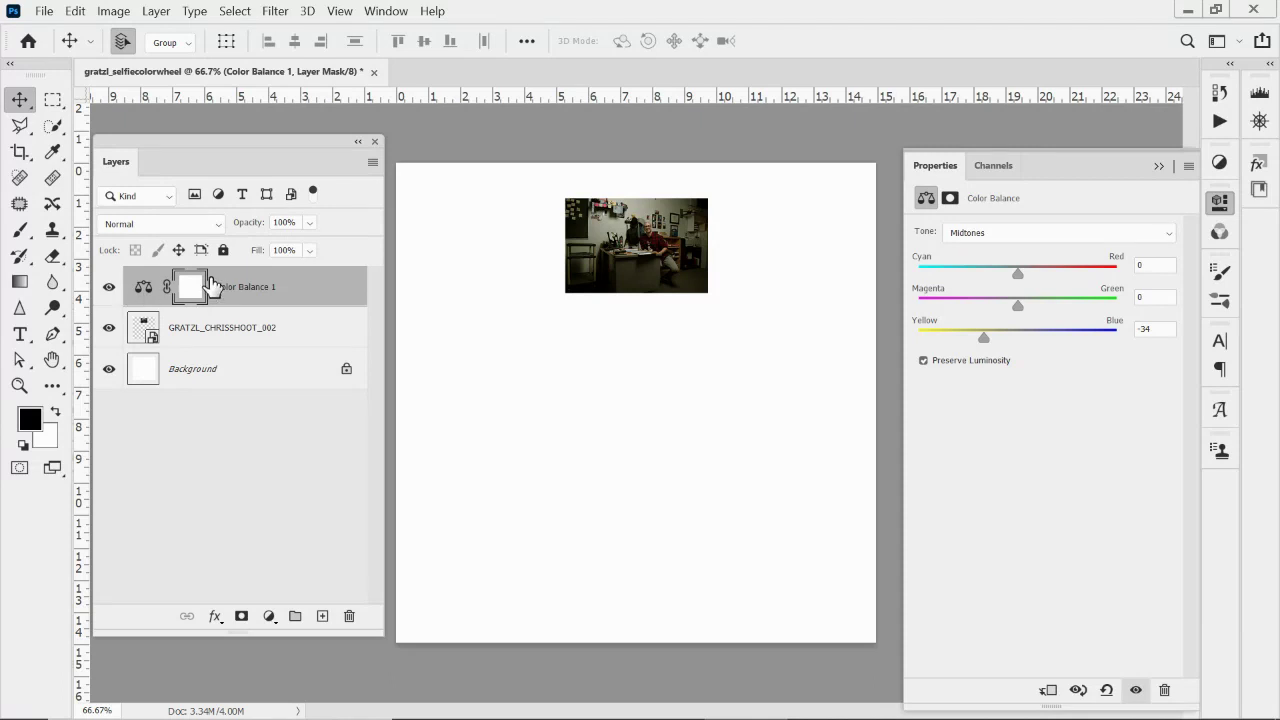
# Compare the photo with the Color Balance adjustment hidden and shown
pyautogui.click(109, 290)
pyautogui.click(109, 290)
pyautogui.click(109, 290)
pyautogui.click(109, 290)
pyautogui.click(109, 290)
pyautogui.click(109, 290)
# Reduce the Color Balance layer's yellow shift slightly and compare the photo with and without the adjustment
pyautogui.moveTo(983, 339); pyautogui.dragTo(991, 340)
pyautogui.click(110, 289)
pyautogui.click(110, 289)
pyautogui.click(110, 289)
pyautogui.click(110, 289)
pyautogui.click(110, 289)
pyautogui.click(110, 289)
# Try the midtones Yellow–Blue balance at -100, settle it at -19, and check the photo with and without the adjustment
pyautogui.moveTo(998, 339); pyautogui.dragTo(806, 354)
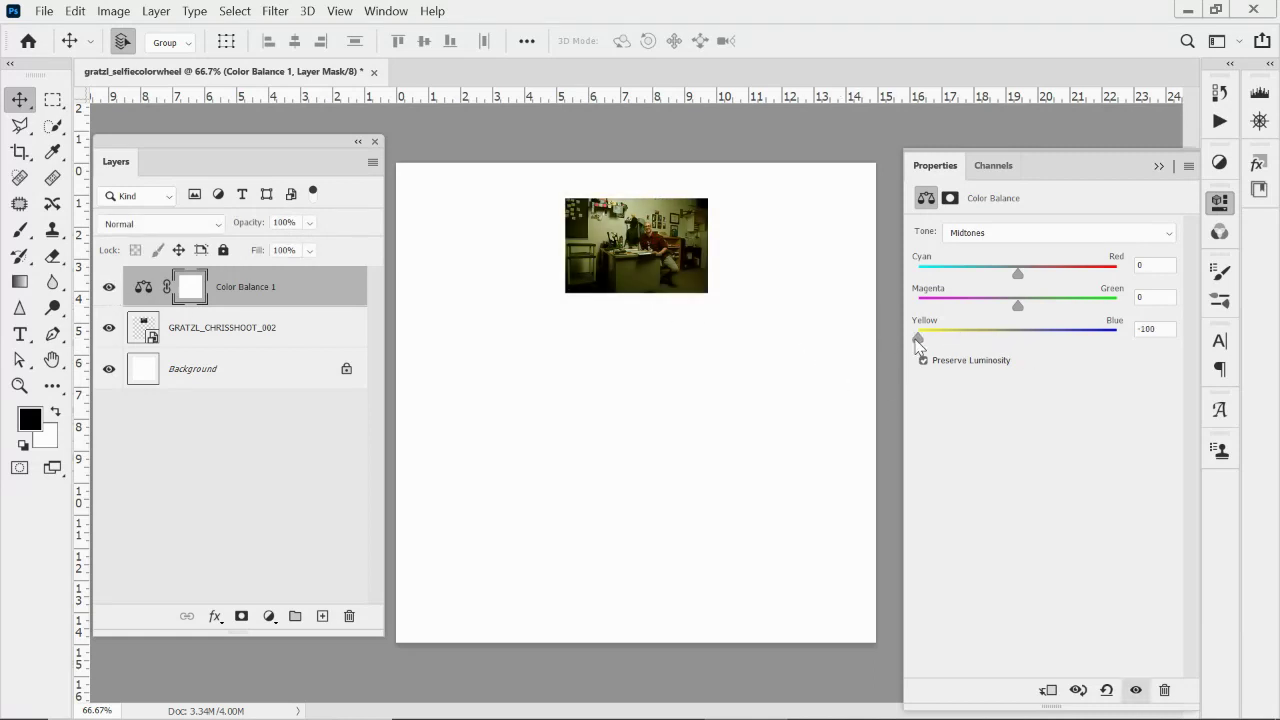
pyautogui.moveTo(918, 341); pyautogui.dragTo(1001, 344)
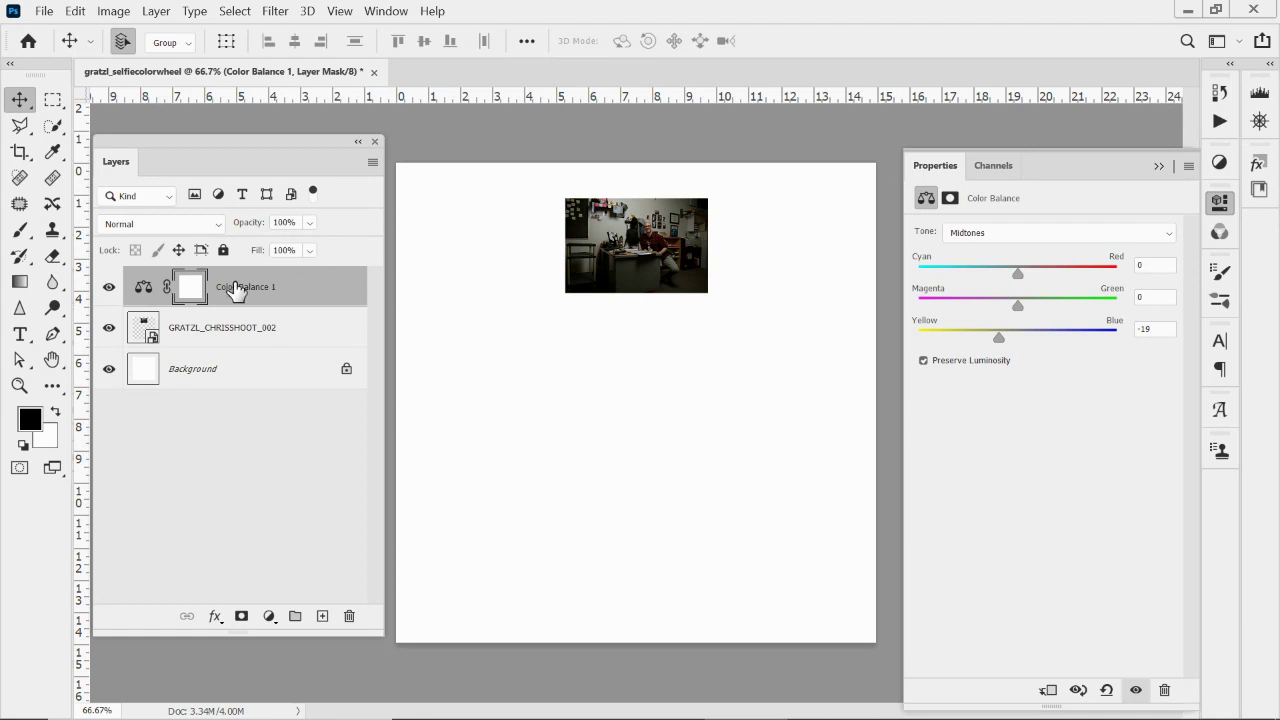
pyautogui.click(109, 288)
pyautogui.click(109, 288)
pyautogui.click(577, 393)
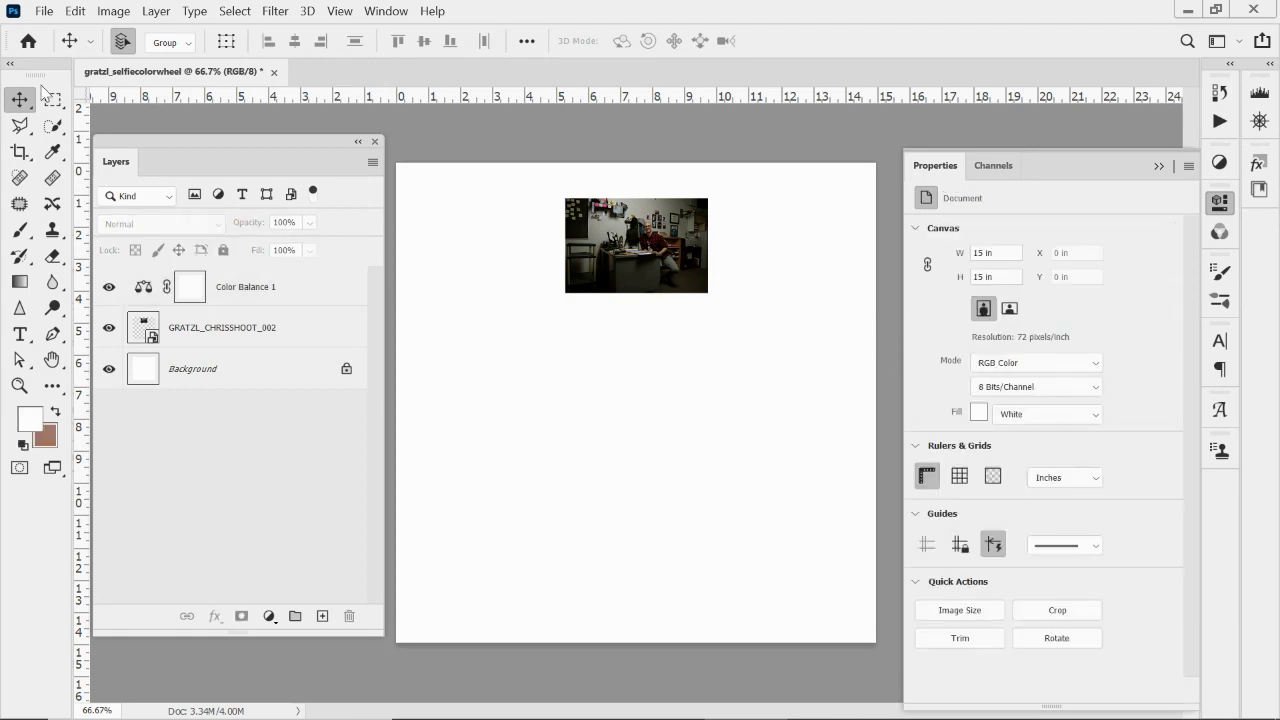
# Duplicate the photo layer to the top of the layer stack and move the copy to about X 9.66 in, Y 4.34 in
pyautogui.rightClick(230, 332)
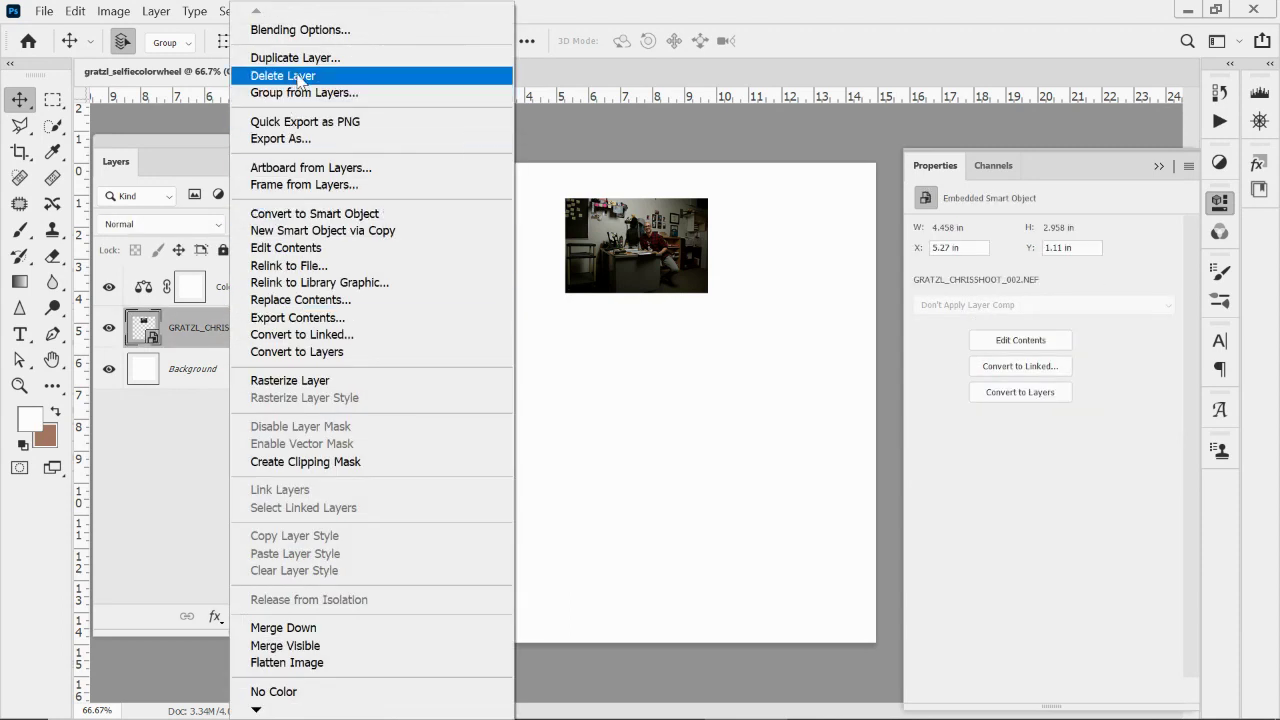
pyautogui.click(295, 58)
pyautogui.click(808, 192)
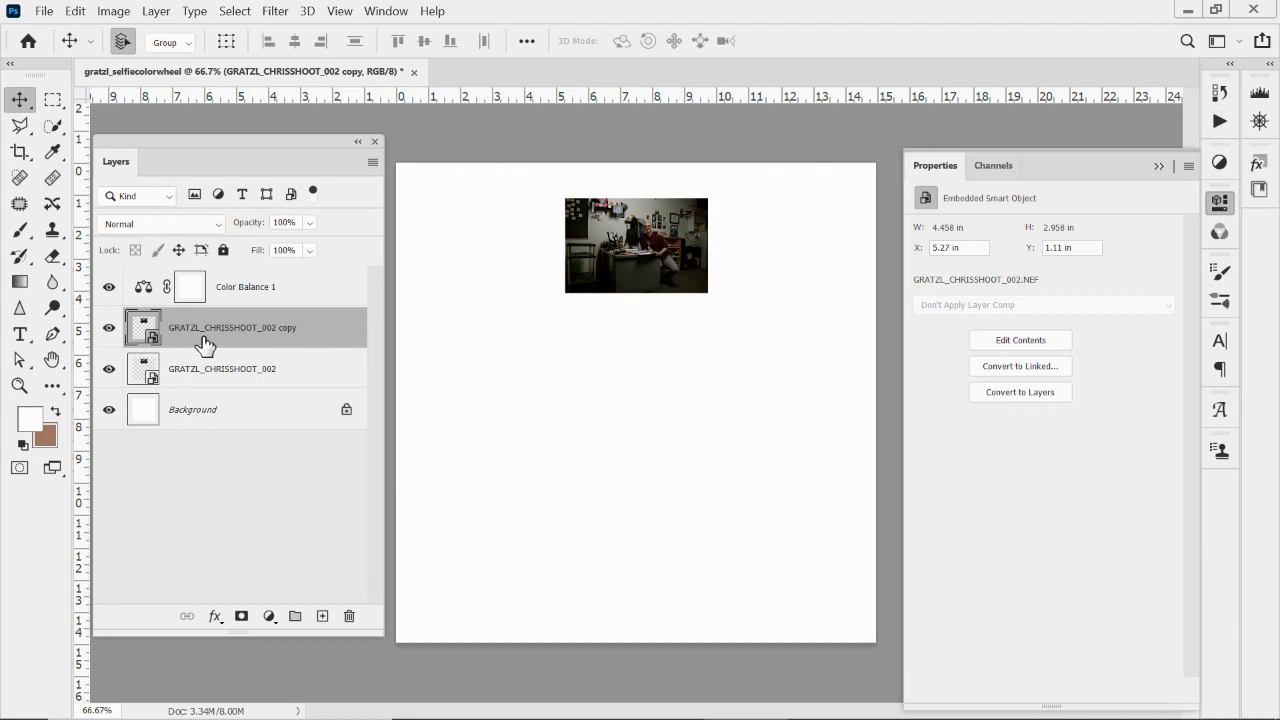
pyautogui.moveTo(214, 334); pyautogui.dragTo(210, 282)
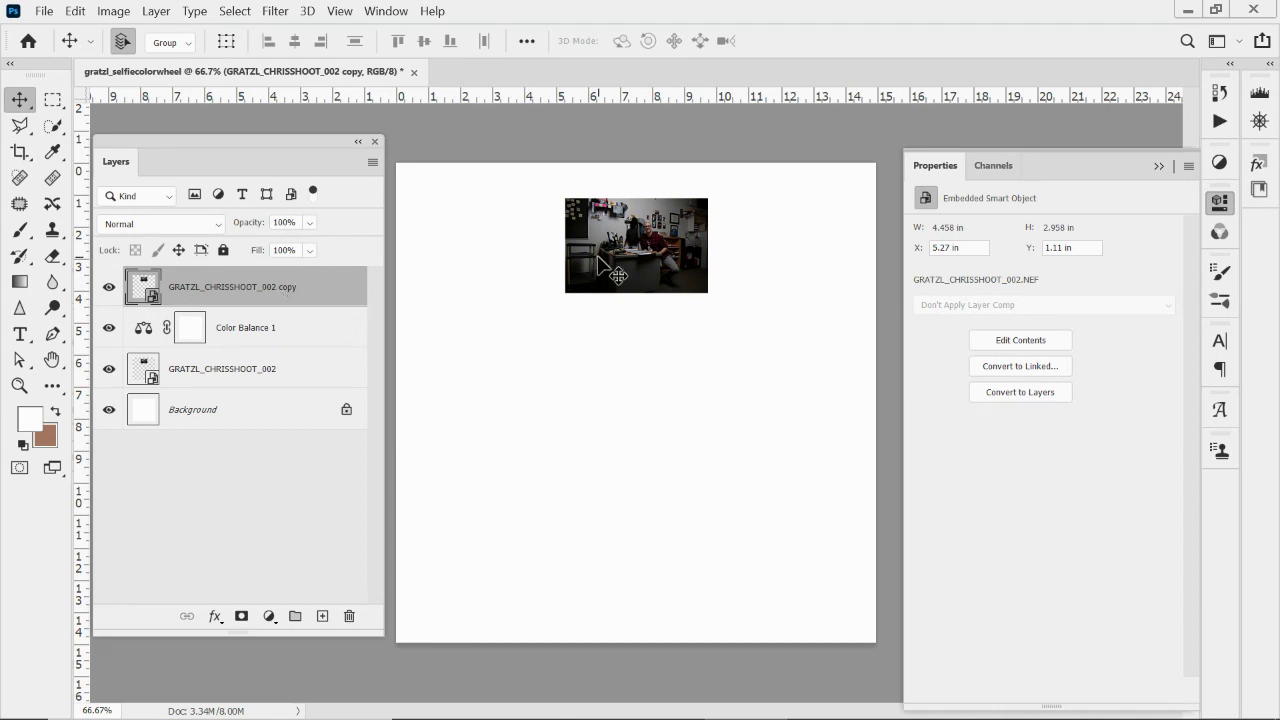
pyautogui.moveTo(640, 240); pyautogui.dragTo(785, 345)
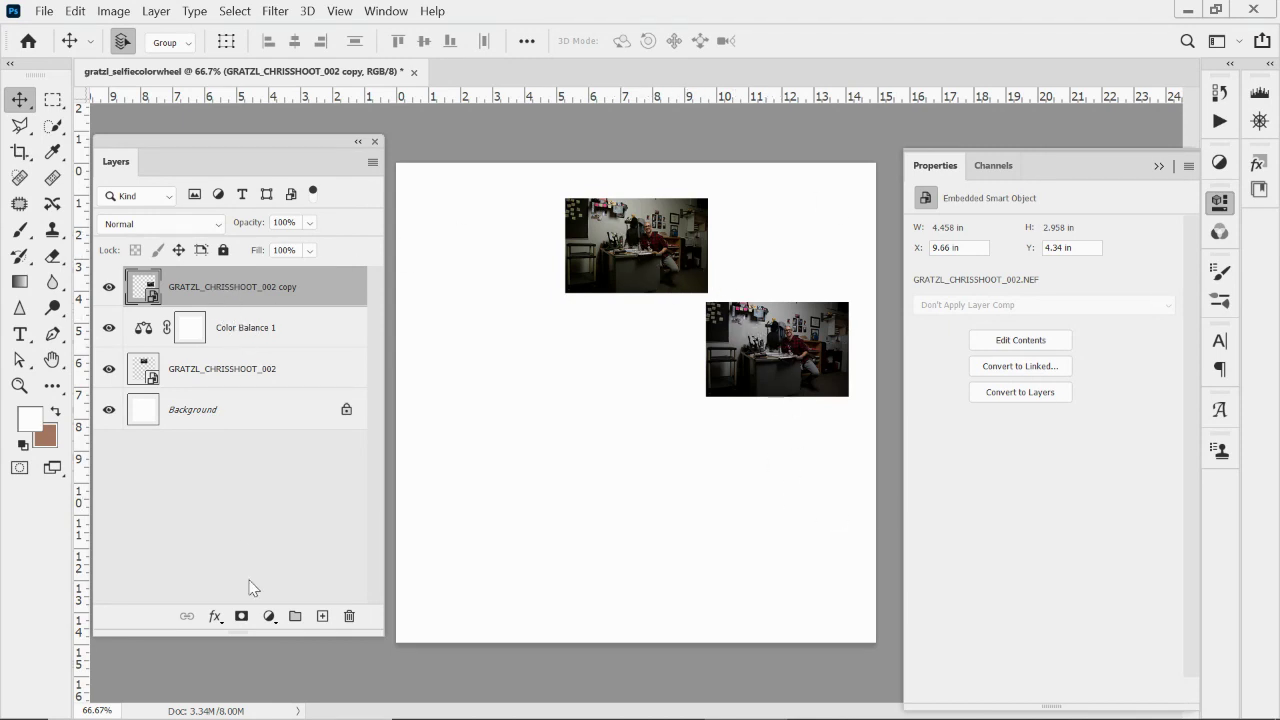
# Add a Color Balance adjustment above the photo copy with midtones Cyan–Red -4, Magenta–Green +20 and Yellow–Blue +5
pyautogui.click(269, 616)
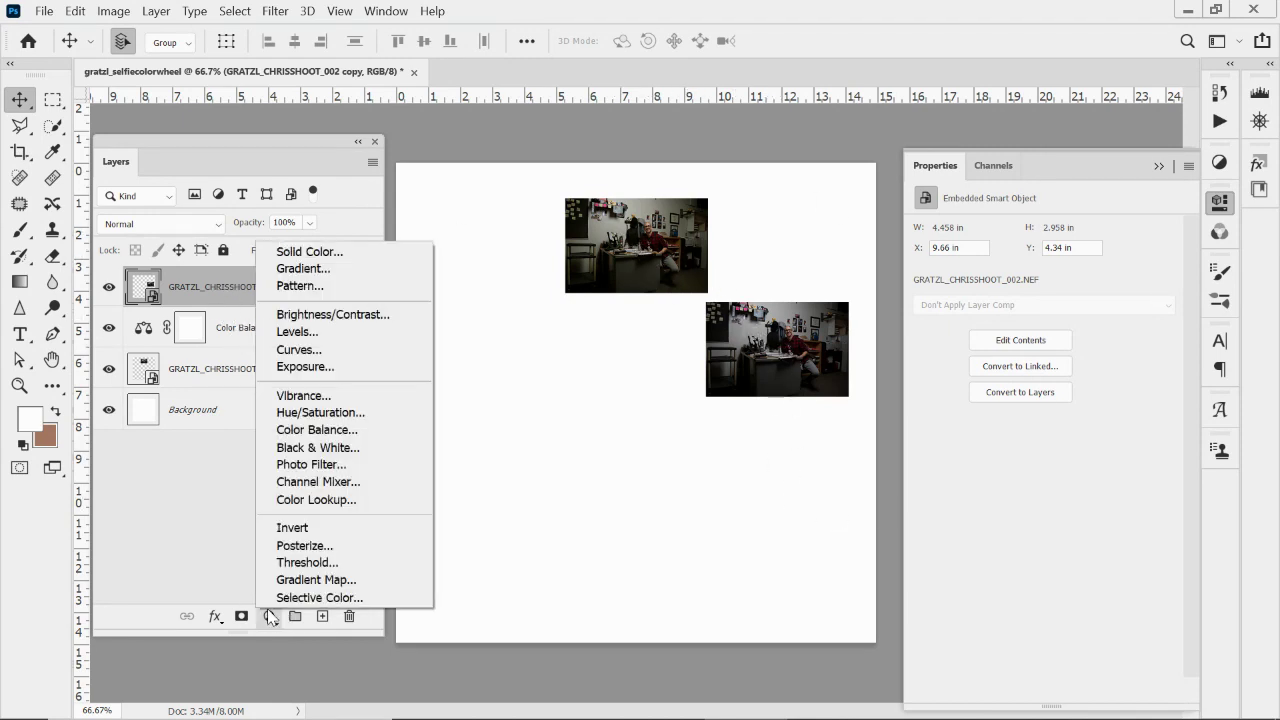
pyautogui.click(316, 436)
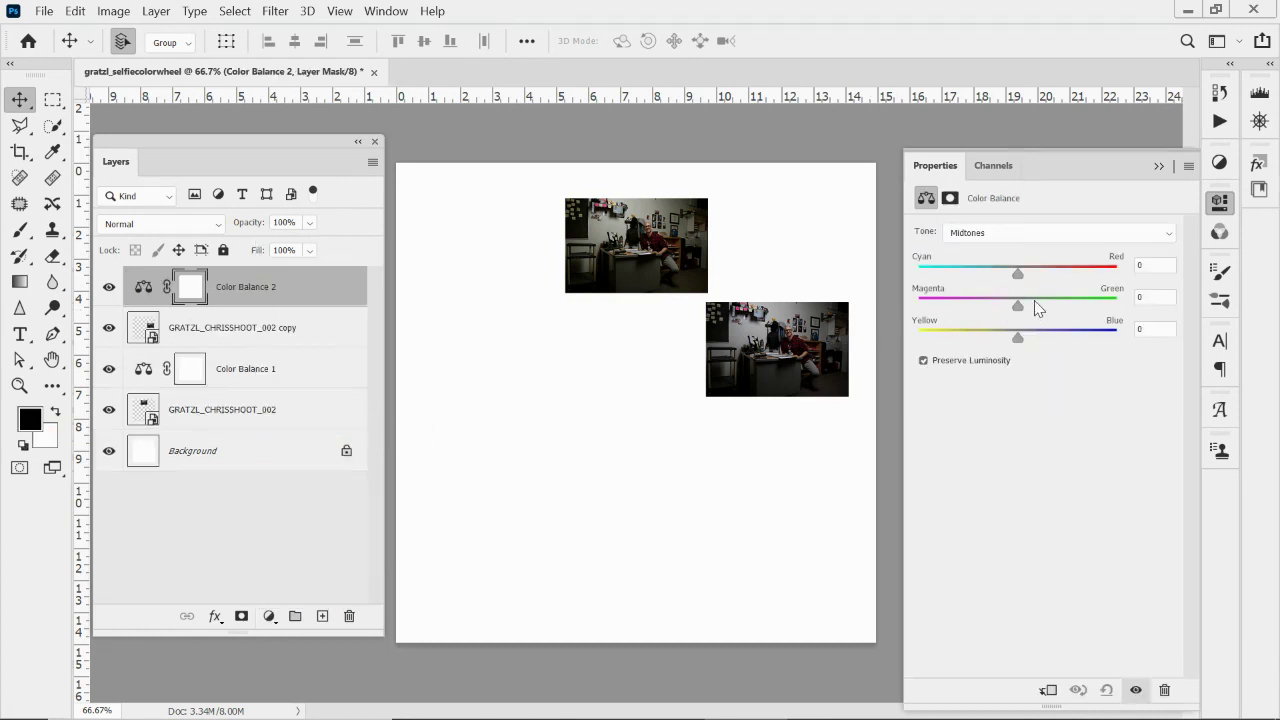
pyautogui.moveTo(1017, 313); pyautogui.dragTo(1030, 316)
pyautogui.moveTo(1030, 316)
pyautogui.mouseDown()
pyautogui.moveTo(1041, 308)
pyautogui.moveTo(1007, 340)
pyautogui.moveTo(1022, 340)
pyautogui.mouseUp()
pyautogui.moveTo(1017, 272); pyautogui.dragTo(1006, 274)
pyautogui.moveTo(1048, 311)
pyautogui.mouseDown()
pyautogui.moveTo(1006, 279)
pyautogui.moveTo(1037, 309)
pyautogui.mouseUp()
# Compare both photos with the Color Balance 2 adjustment hidden and shown
pyautogui.click(109, 287)
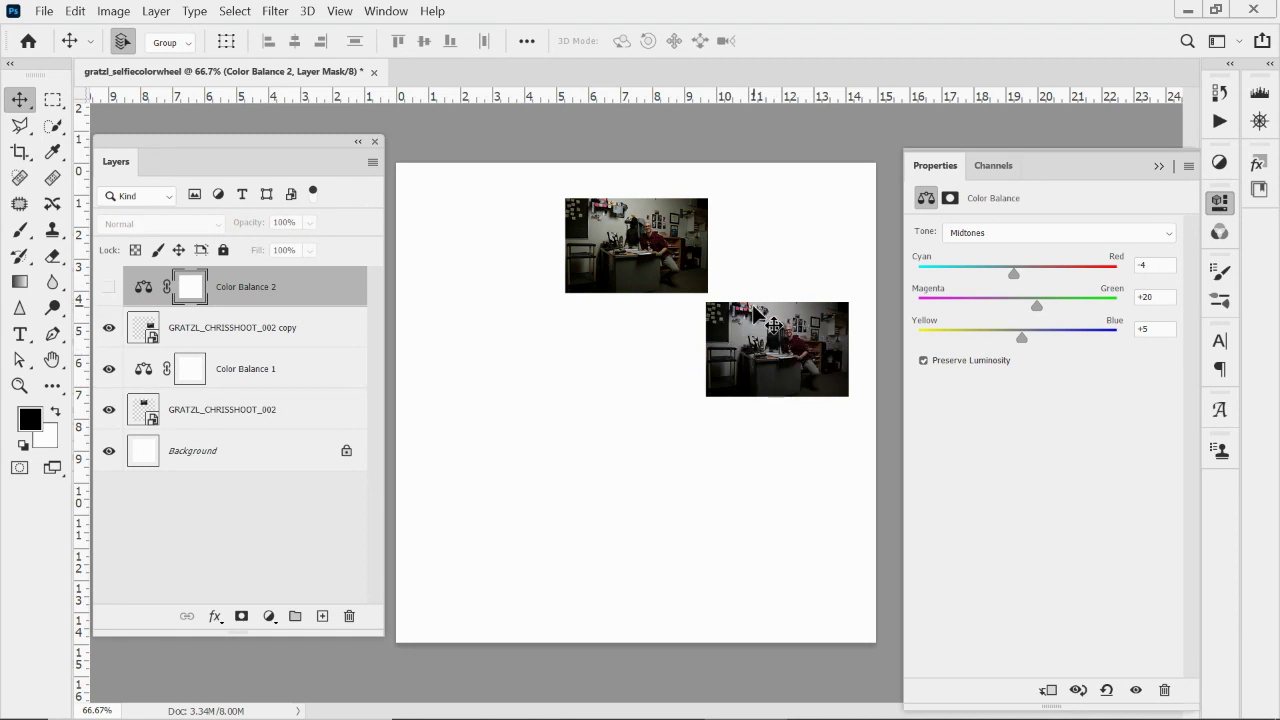
pyautogui.click(109, 287)
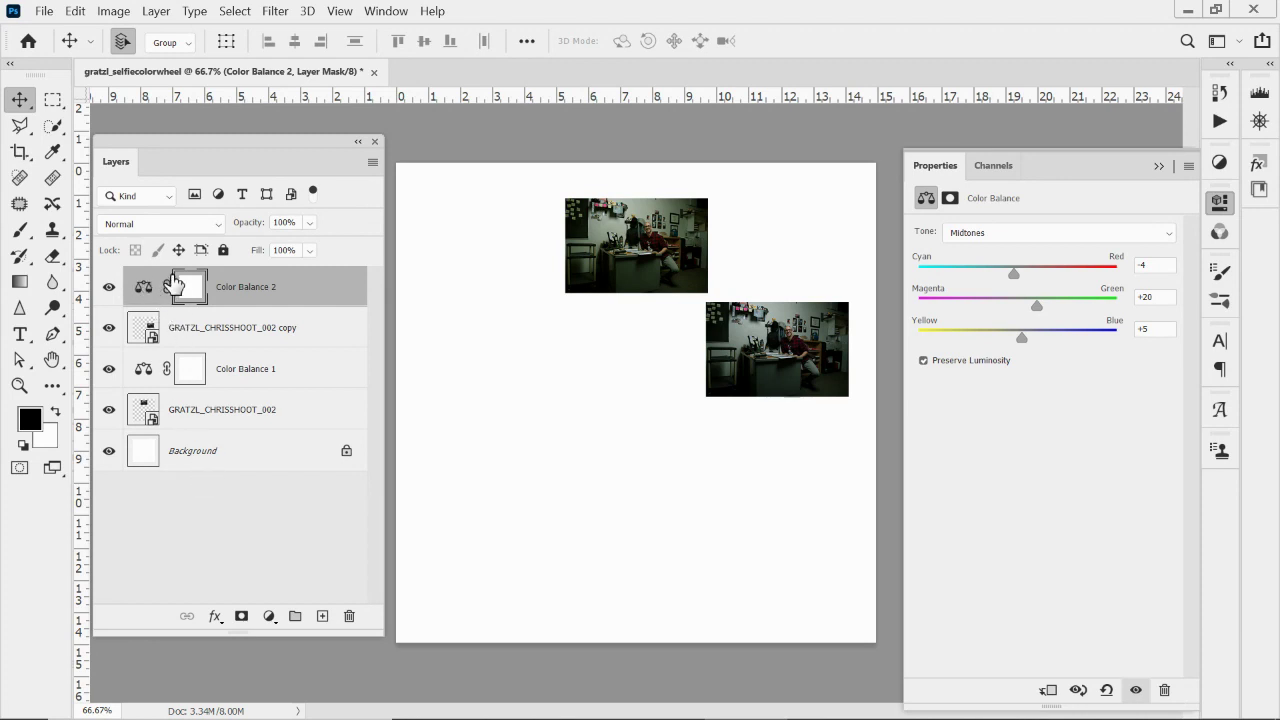
pyautogui.click(109, 288)
pyautogui.click(109, 288)
pyautogui.click(109, 288)
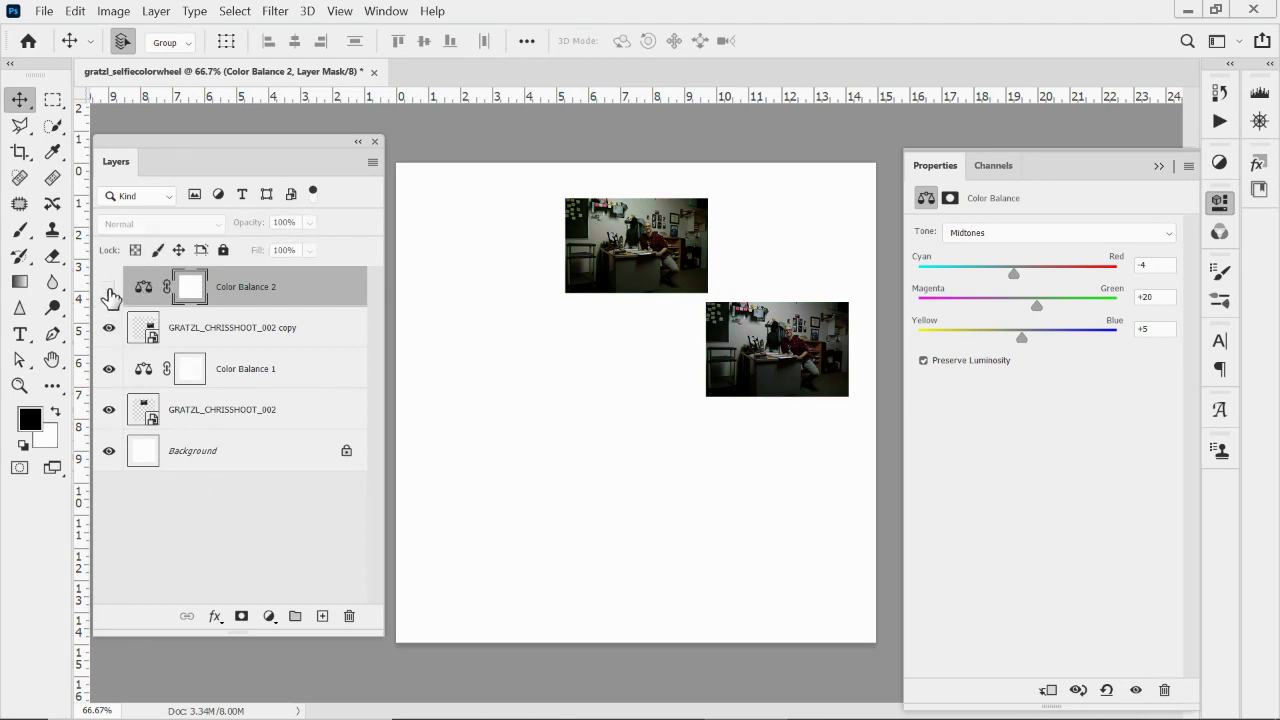
pyautogui.click(109, 288)
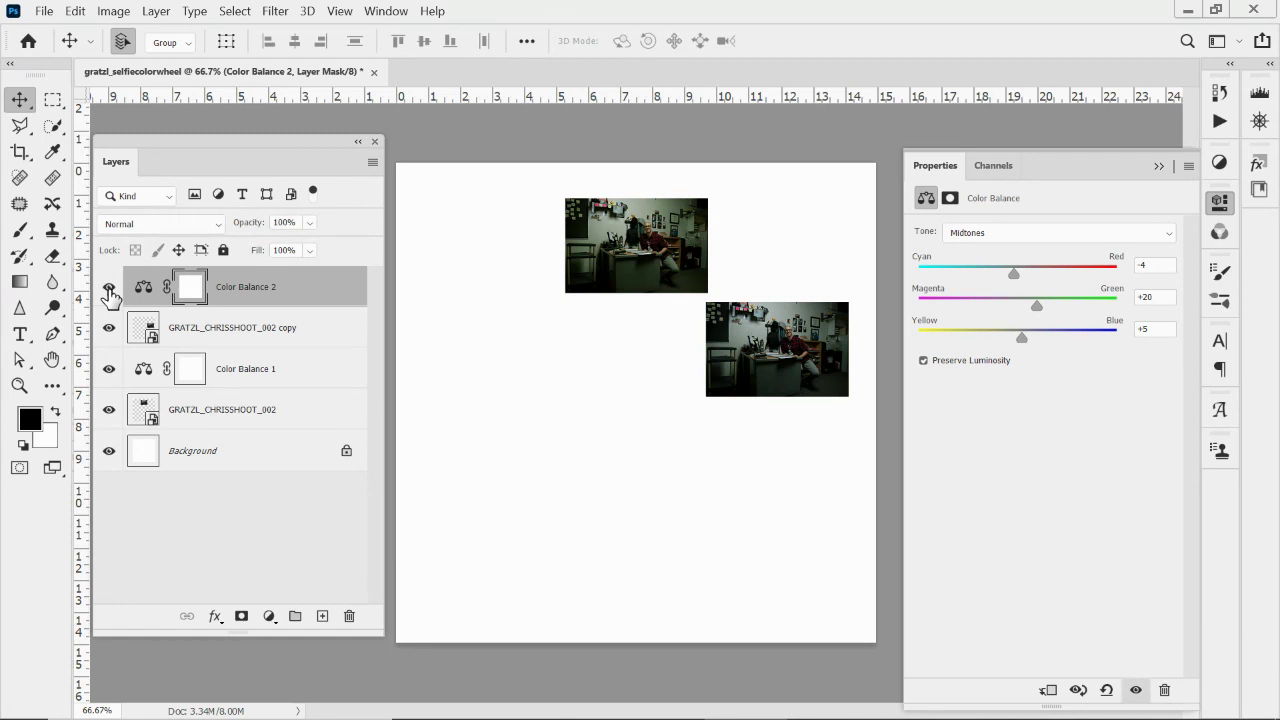
# Clip Color Balance 2 to the photo copy and compare the photos with the adjustment hidden and shown
pyautogui.rightClick(264, 297)
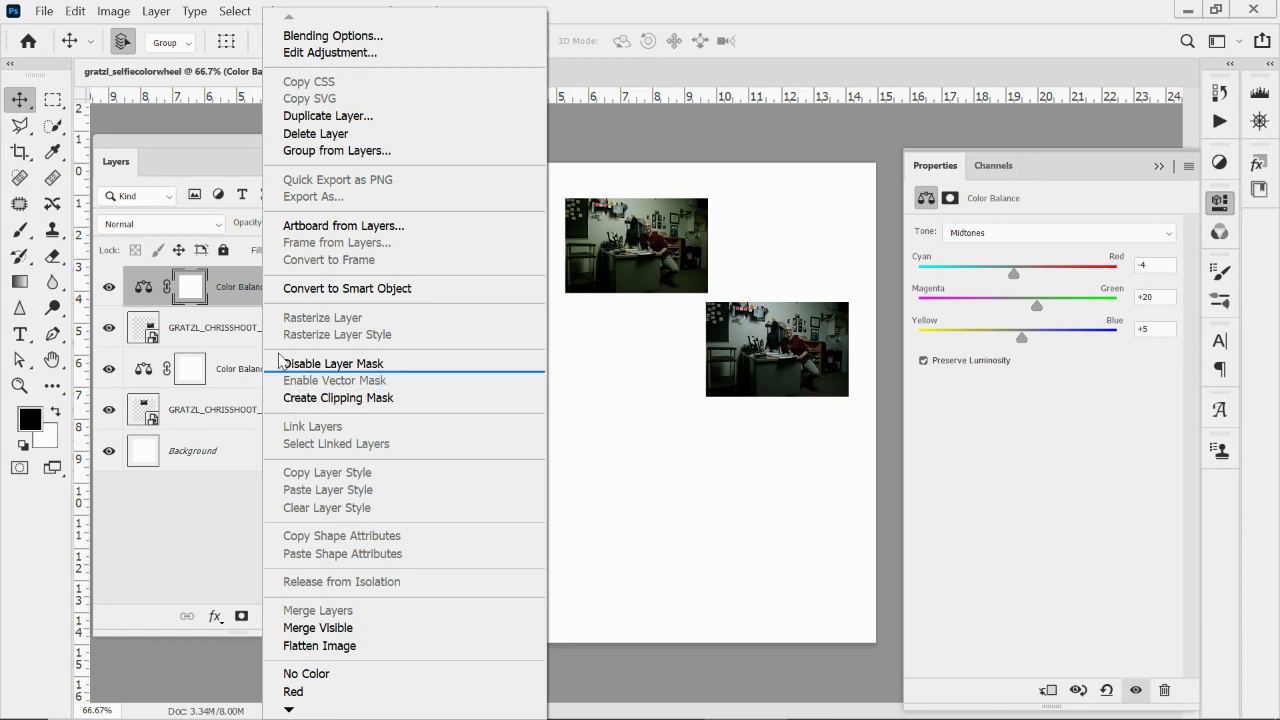
pyautogui.click(320, 398)
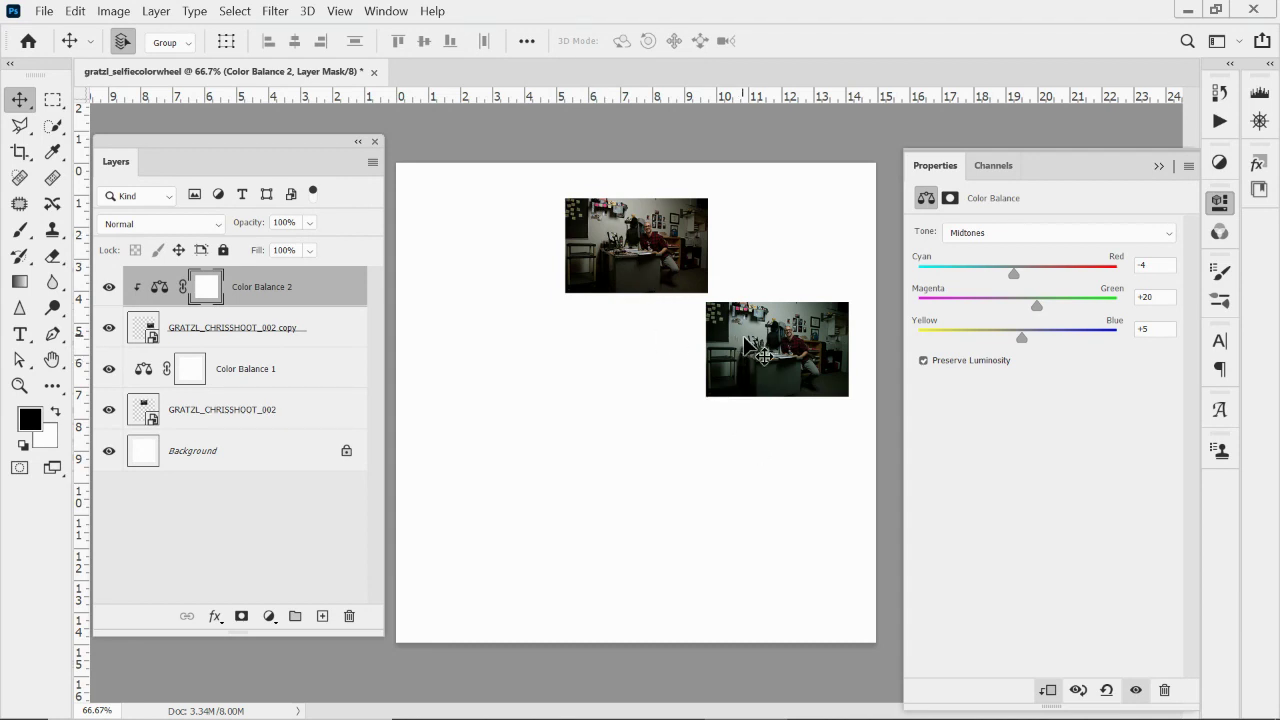
pyautogui.click(109, 288)
pyautogui.click(109, 288)
pyautogui.click(109, 288)
pyautogui.click(109, 288)
pyautogui.click(109, 288)
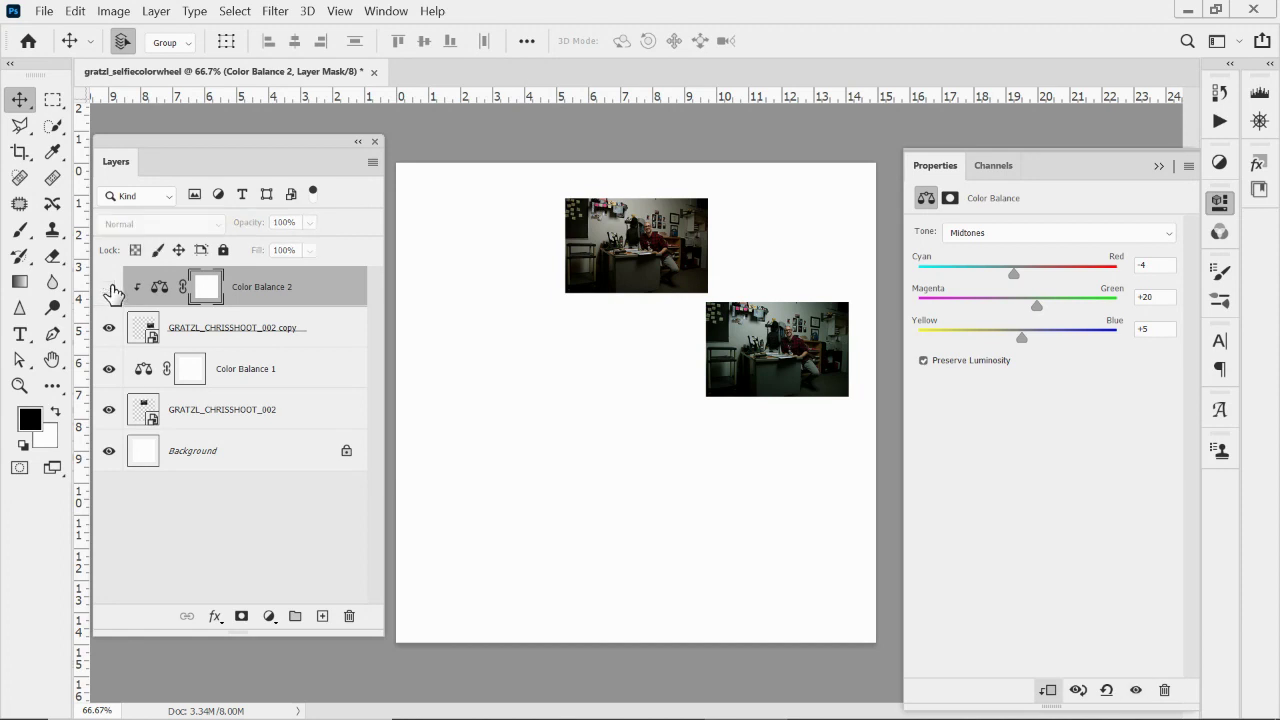
pyautogui.click(109, 369)
pyautogui.click(109, 288)
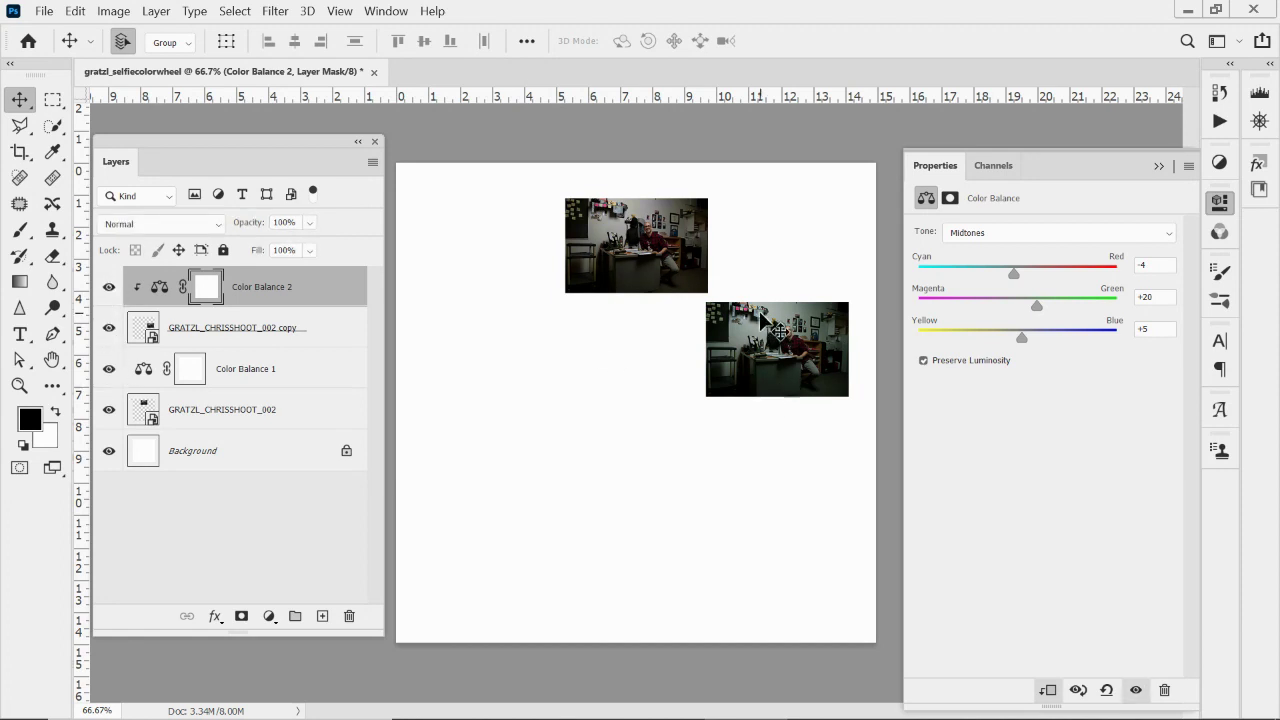
# Clip Color Balance 1 to the original photo layer directly below it
pyautogui.click(259, 370)
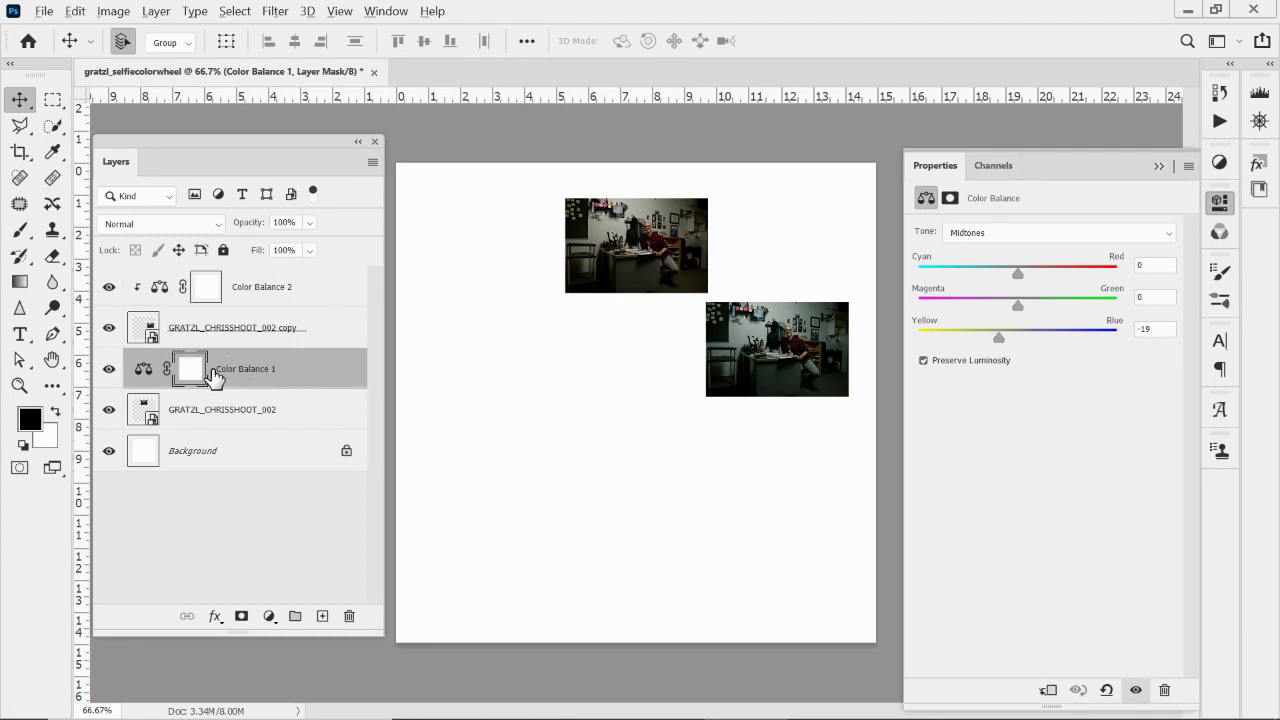
pyautogui.moveTo(209, 378); pyautogui.dragTo(213, 385)
pyautogui.moveTo(213, 385); pyautogui.dragTo(213, 385)
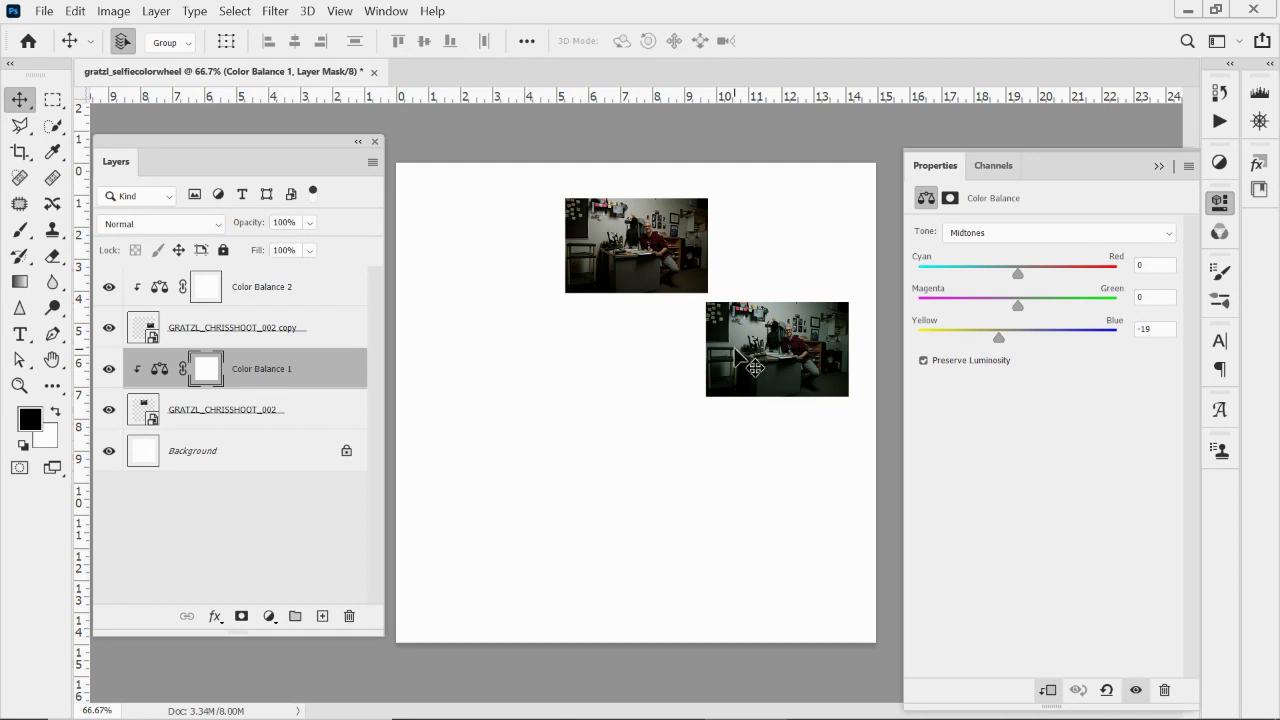
# Rework Color Balance 2's midtones for the photo copy, shifting Yellow–Blue toward yellow and easing back the green
pyautogui.click(255, 290)
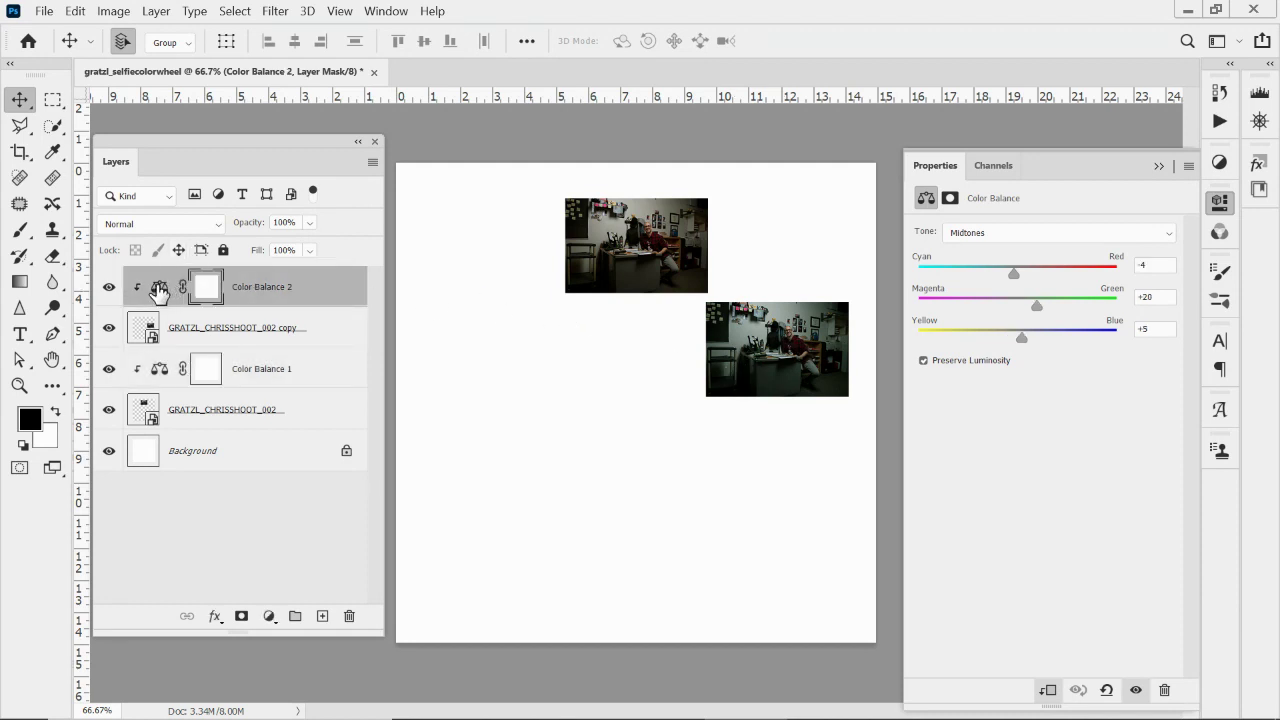
pyautogui.click(160, 290)
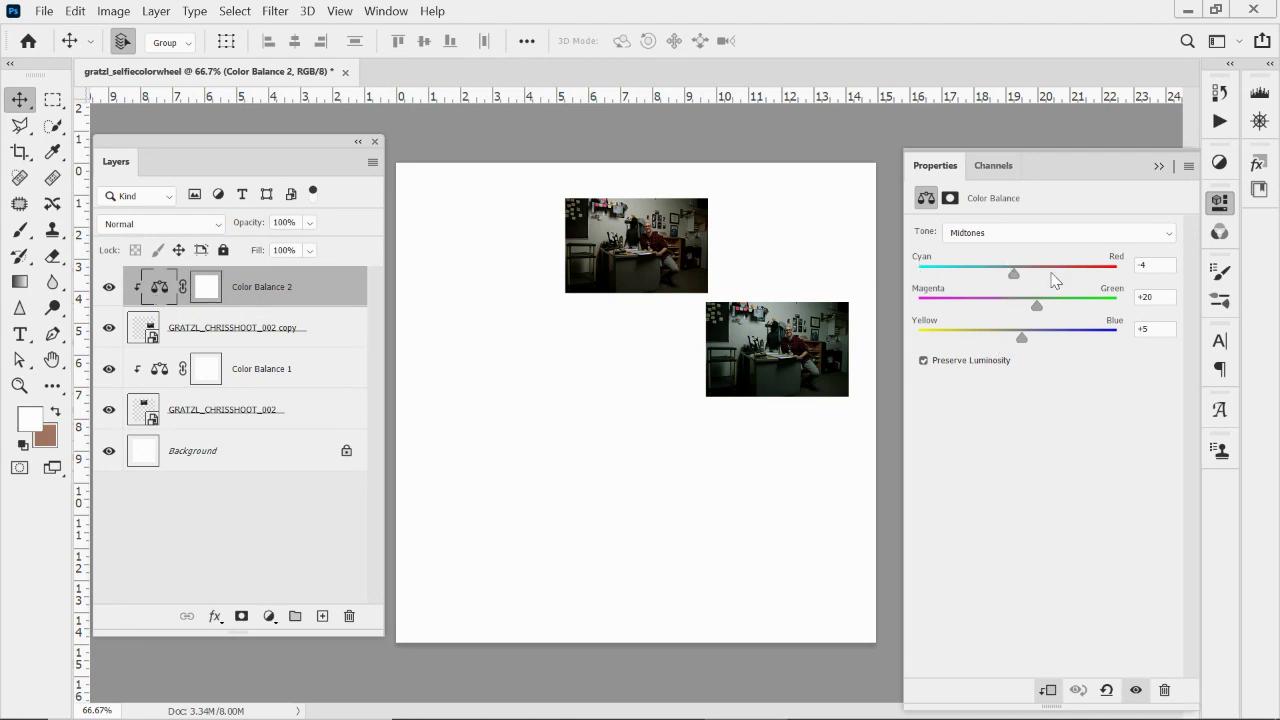
pyautogui.moveTo(1011, 271); pyautogui.dragTo(1031, 277)
pyautogui.moveTo(1018, 272); pyautogui.dragTo(996, 345)
pyautogui.moveTo(1042, 308); pyautogui.dragTo(1030, 306)
# Readjust the original photo's tint in Color Balance 1's midtones, deselect the layers and check the photos with an adjustment hidden and shown
pyautogui.click(256, 414)
pyautogui.click(265, 383)
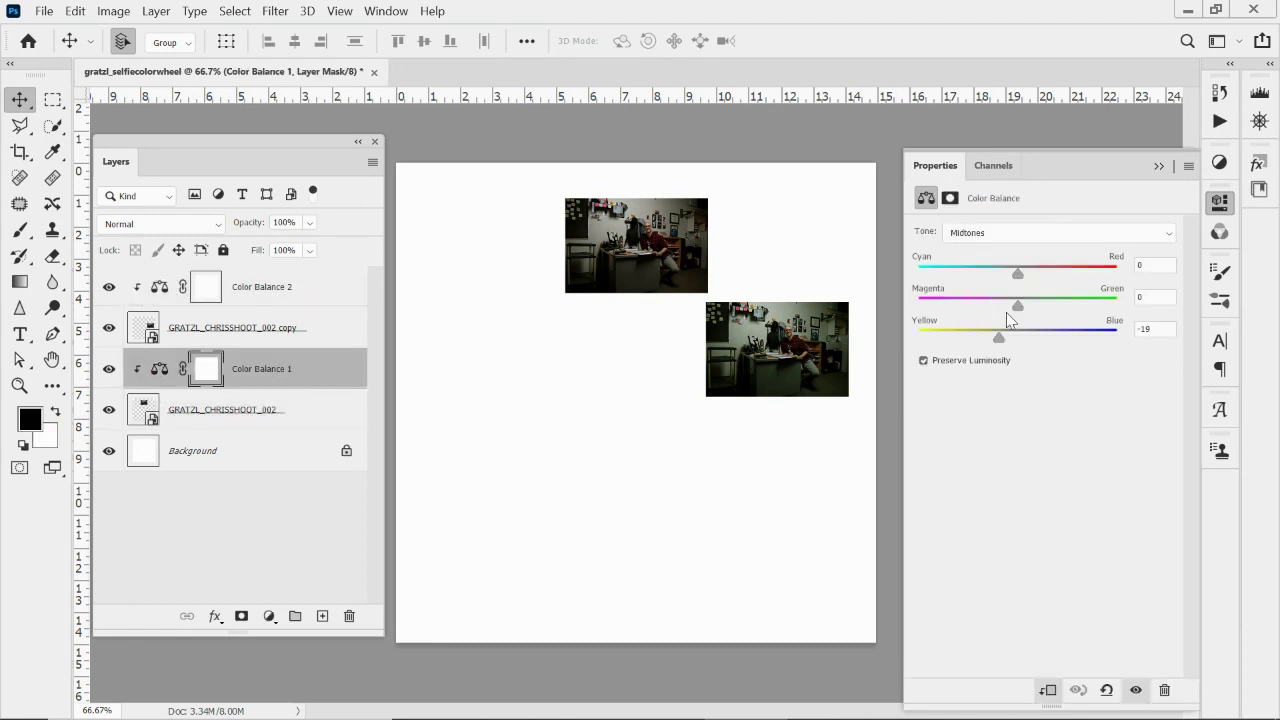
pyautogui.moveTo(1022, 307); pyautogui.dragTo(993, 339)
pyautogui.click(862, 456)
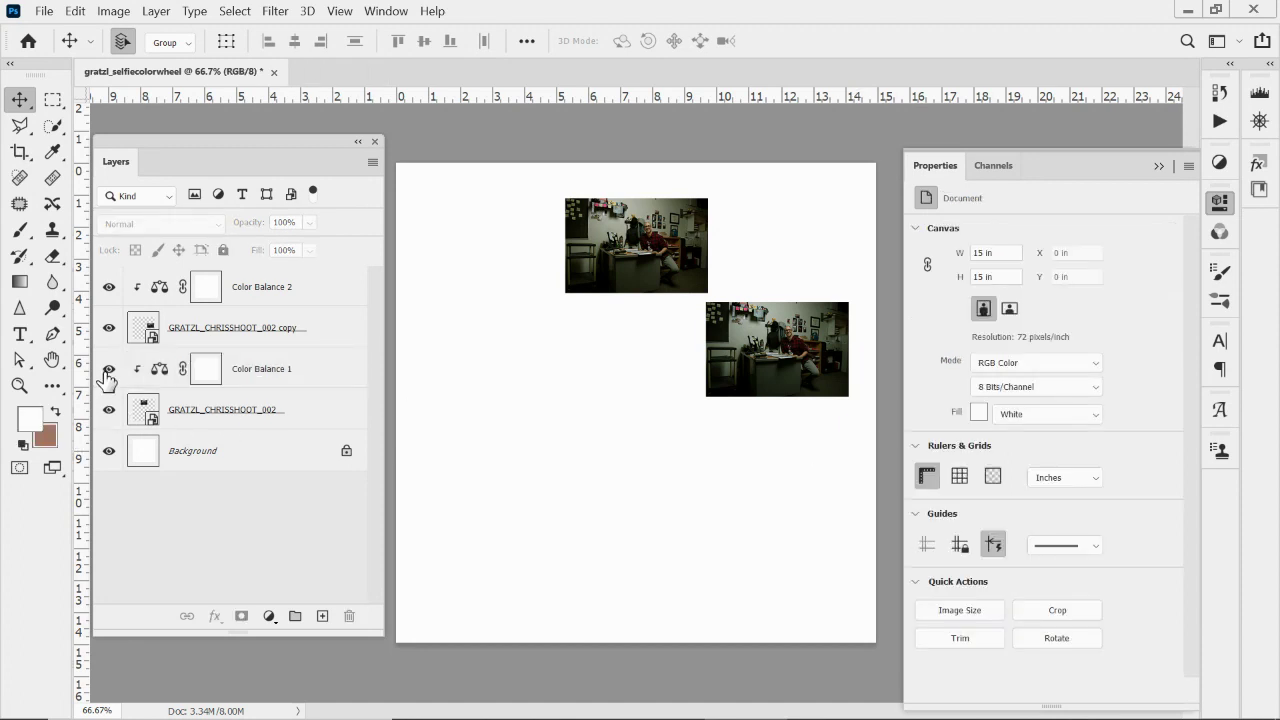
pyautogui.click(109, 288)
pyautogui.click(109, 288)
pyautogui.click(1159, 167)
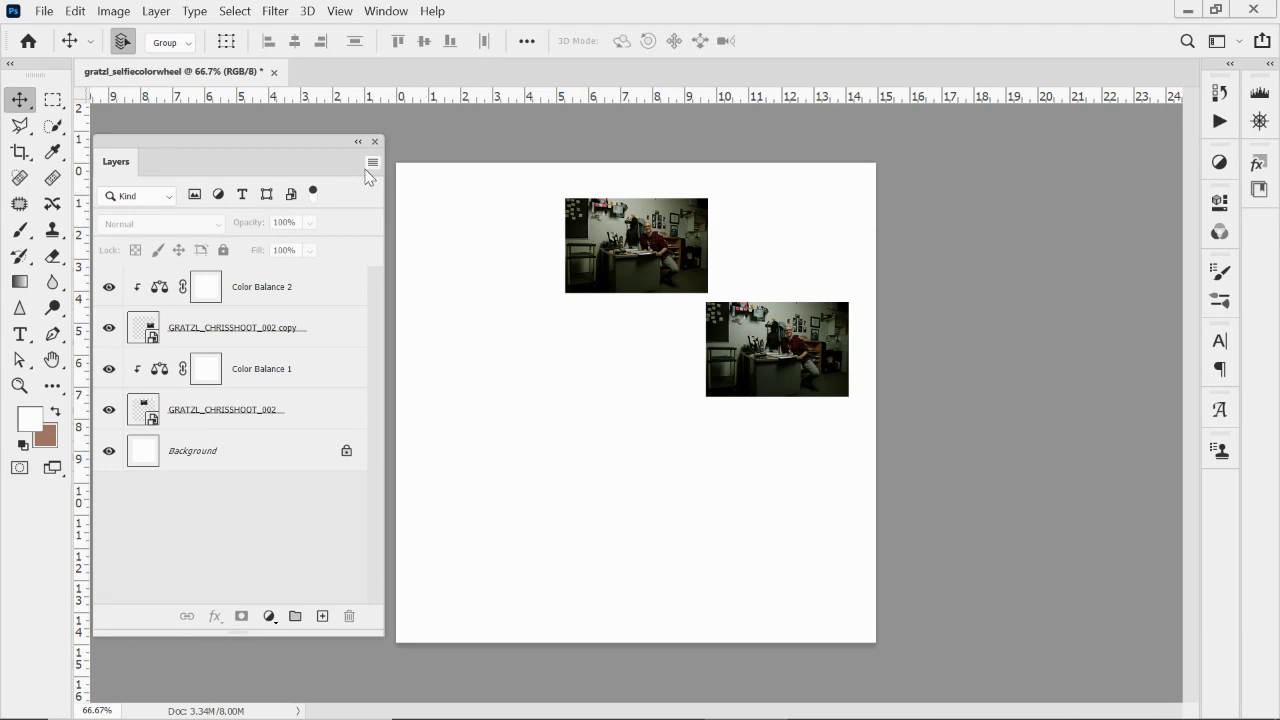
pyautogui.click(44, 11)
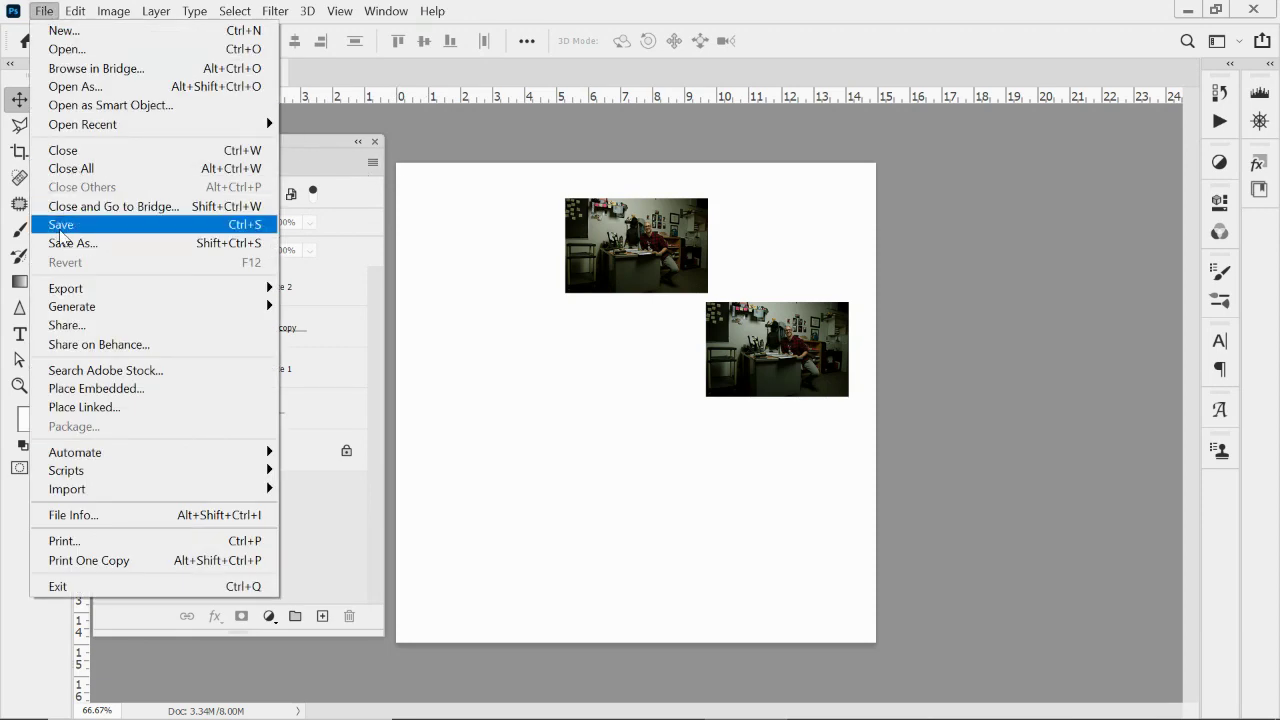
pyautogui.click(60, 229)
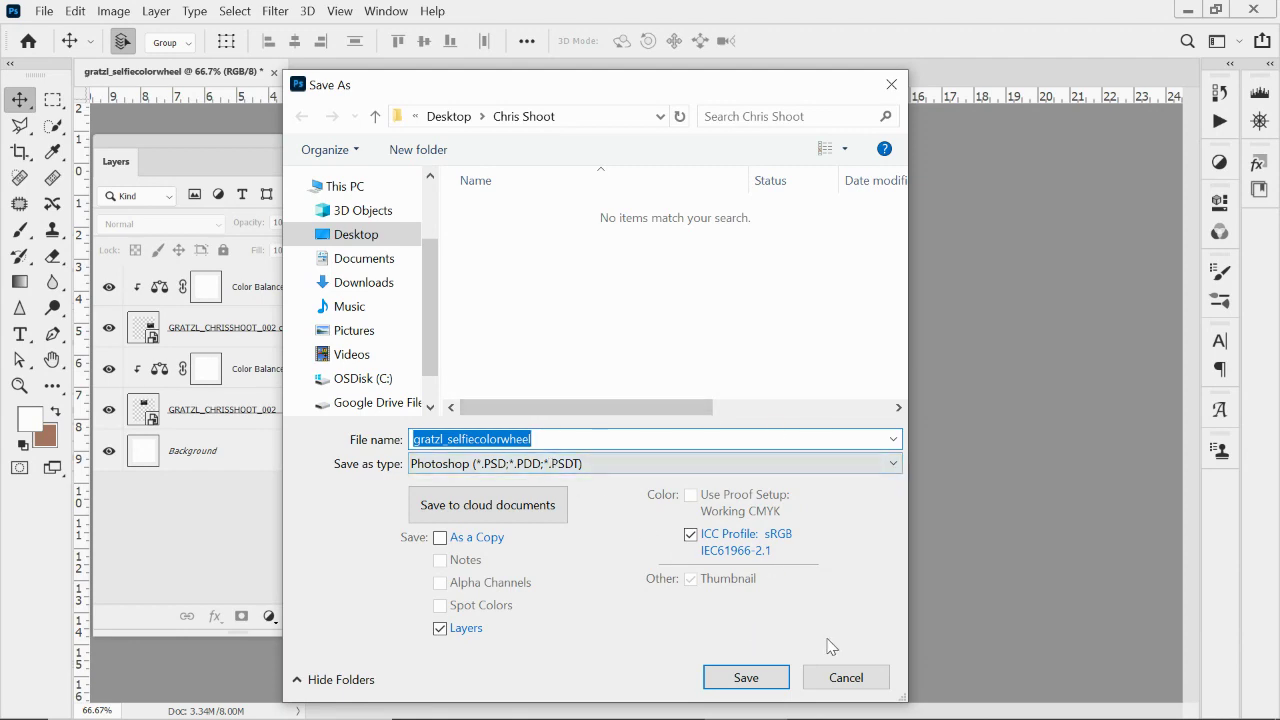
pyautogui.click(846, 678)
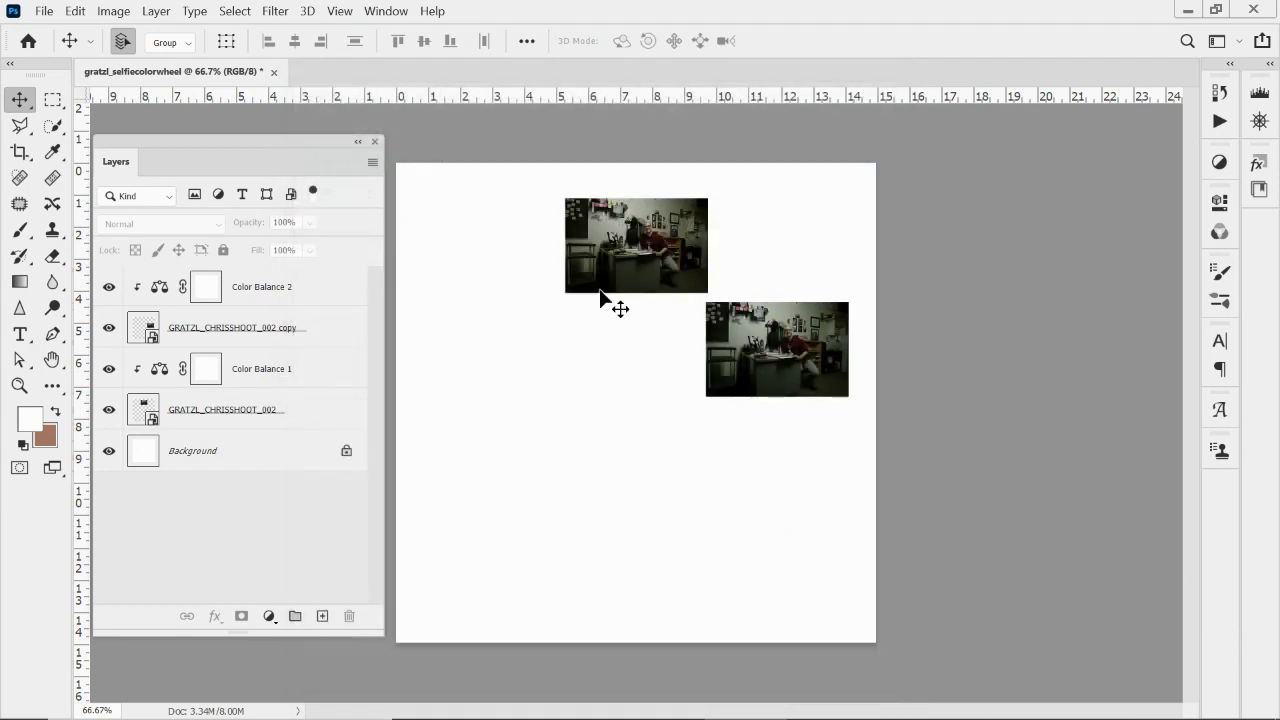
# Set up saving the color wheel as a JPEG copy under its existing file name, and cancel the save
pyautogui.click(42, 11)
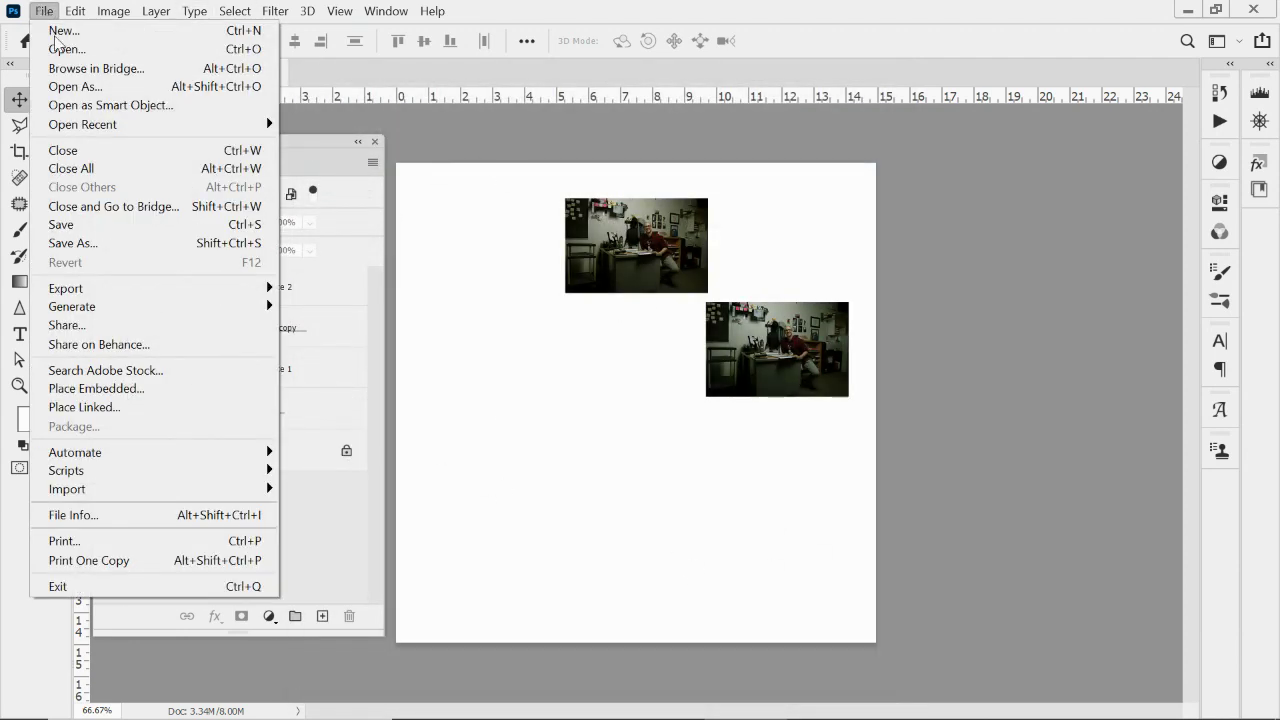
pyautogui.click(82, 250)
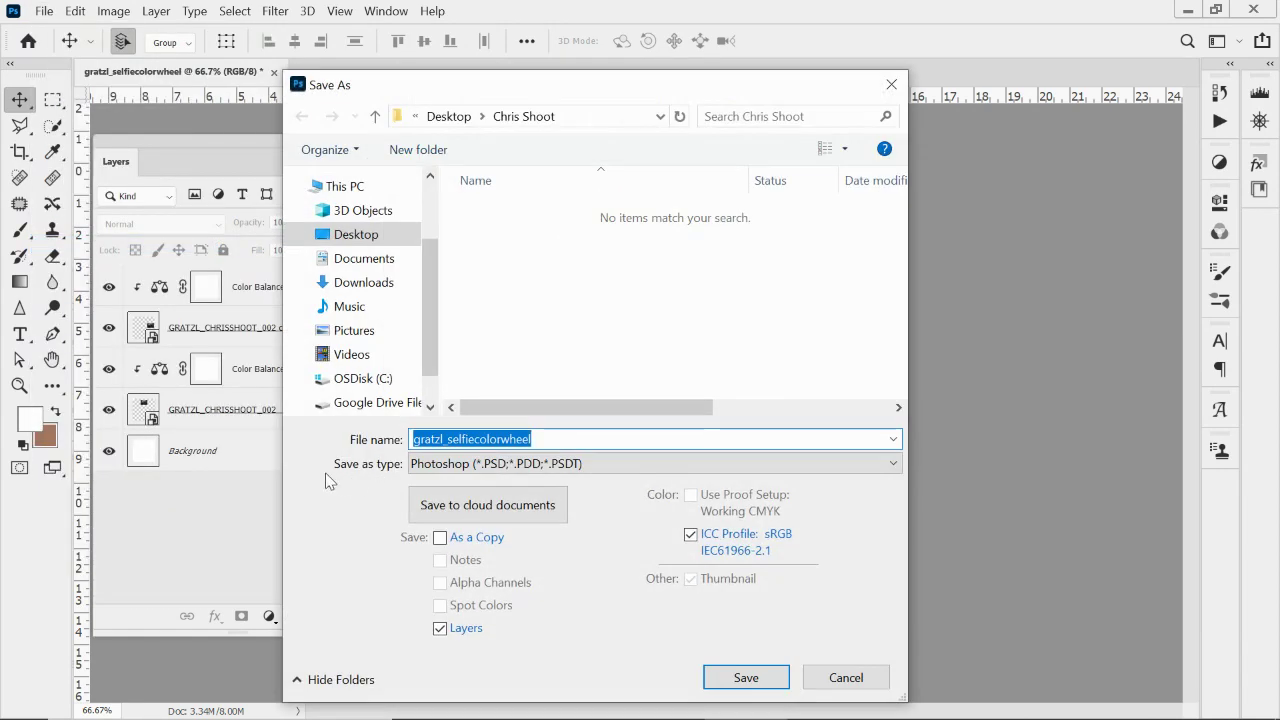
pyautogui.click(436, 470)
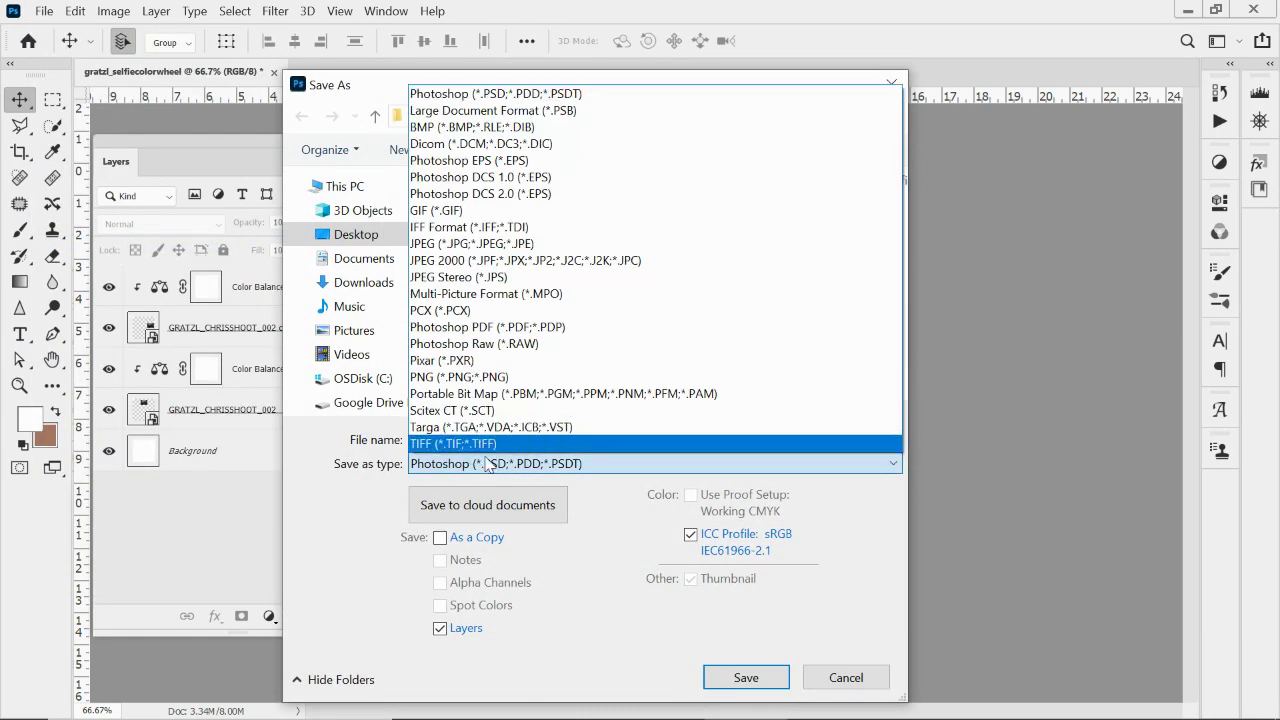
pyautogui.click(449, 246)
pyautogui.click(427, 438)
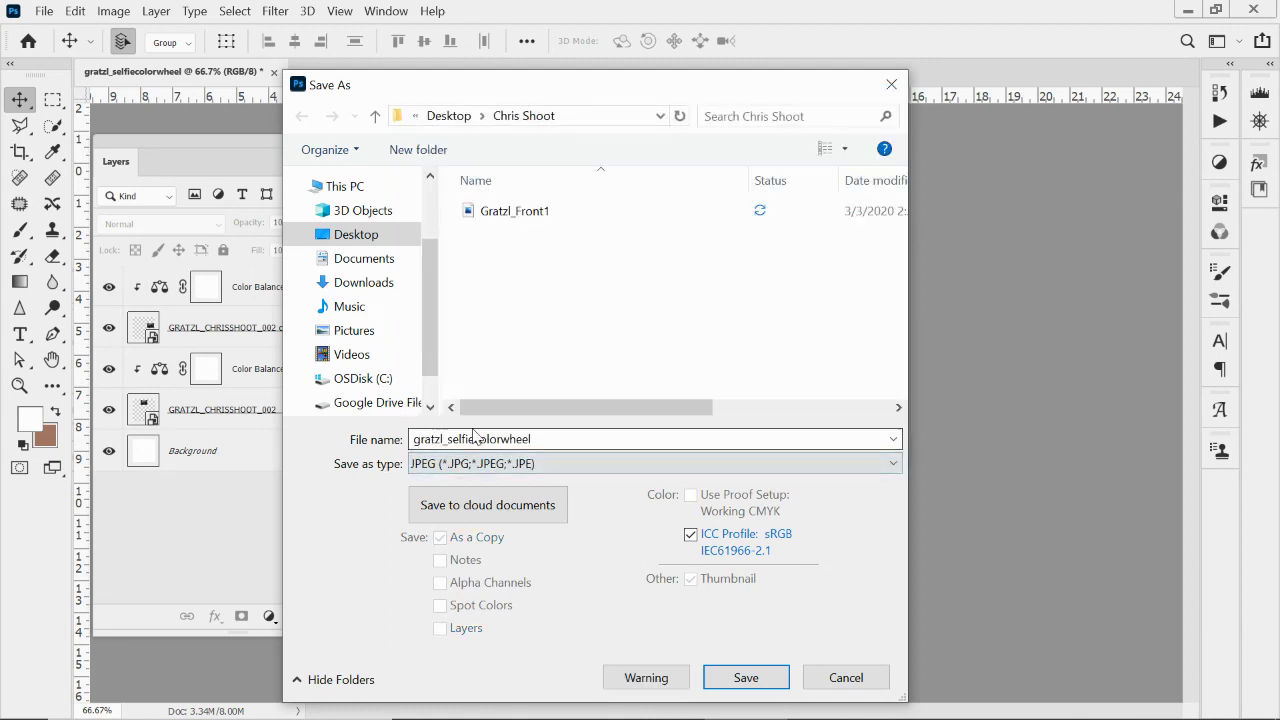
pyautogui.press('Tab')
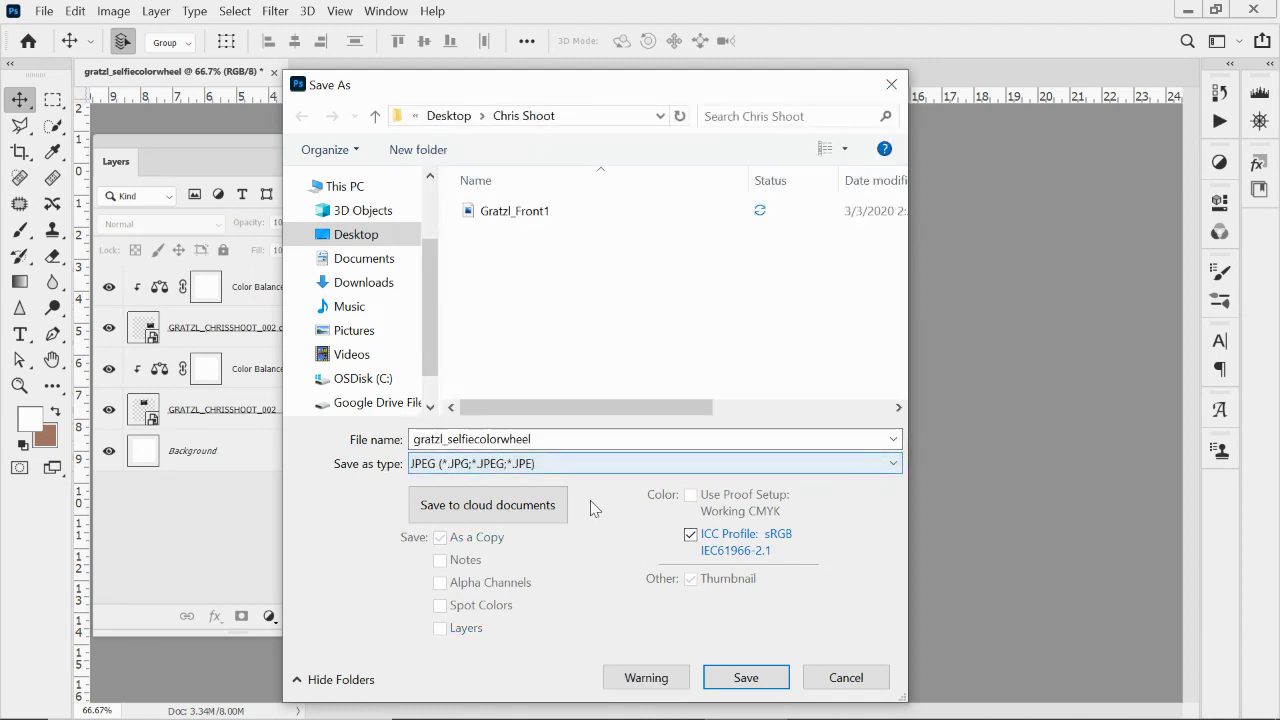
pyautogui.click(763, 686)
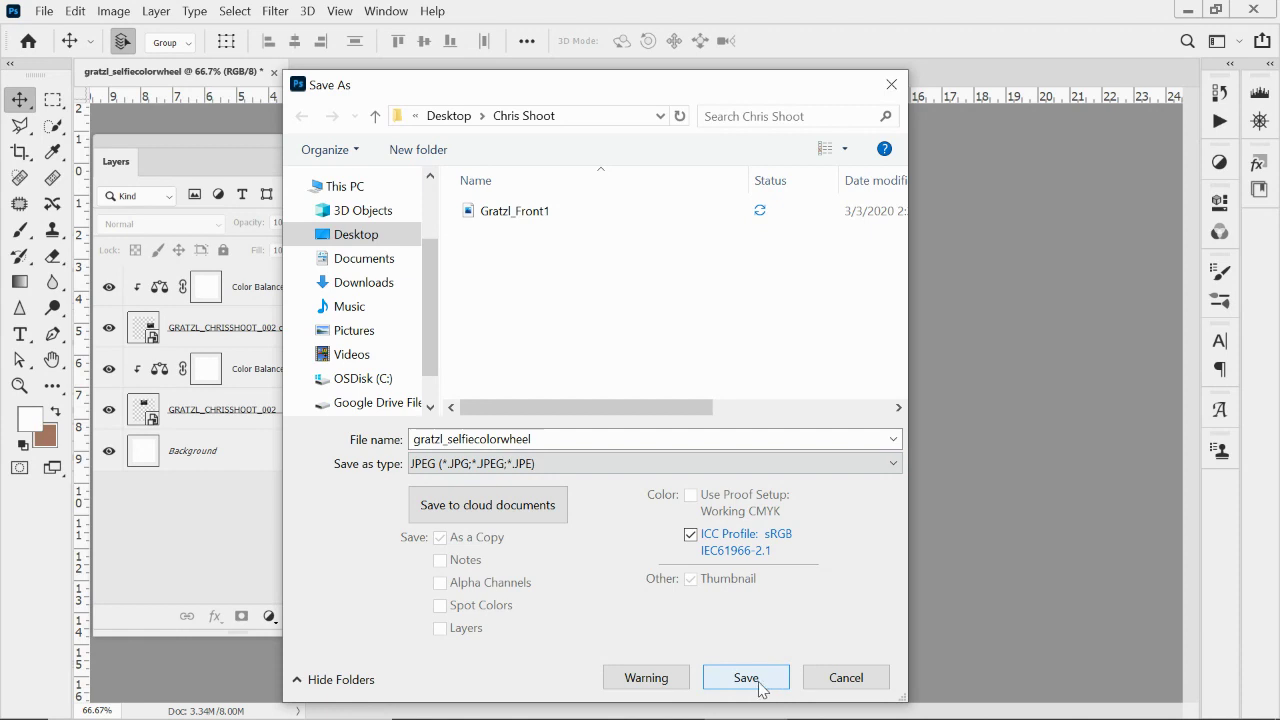
pyautogui.click(872, 680)
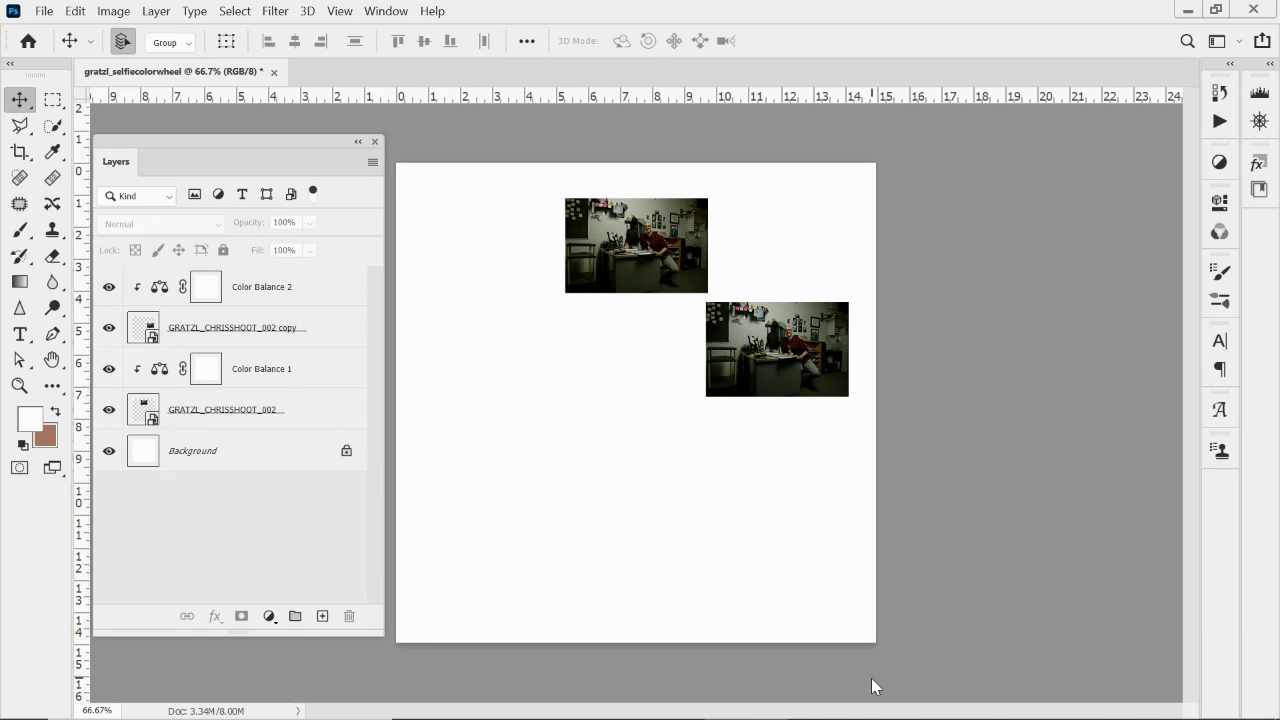